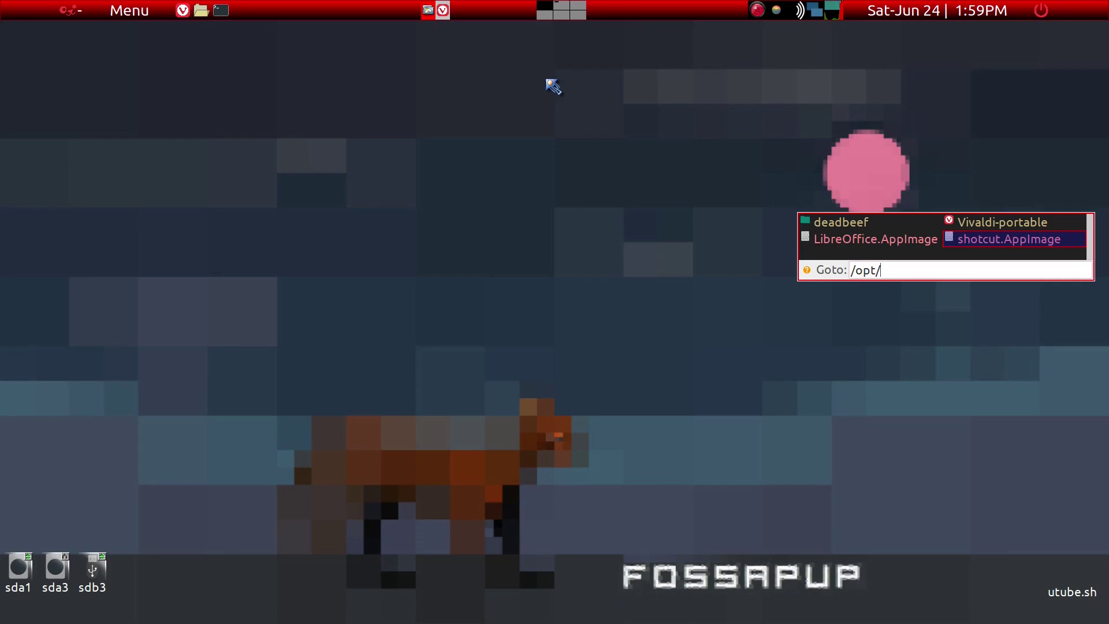
Open the application launcher, search 'ppm', then dismiss it without launching anything
{"action": "key", "text": "super+d"}
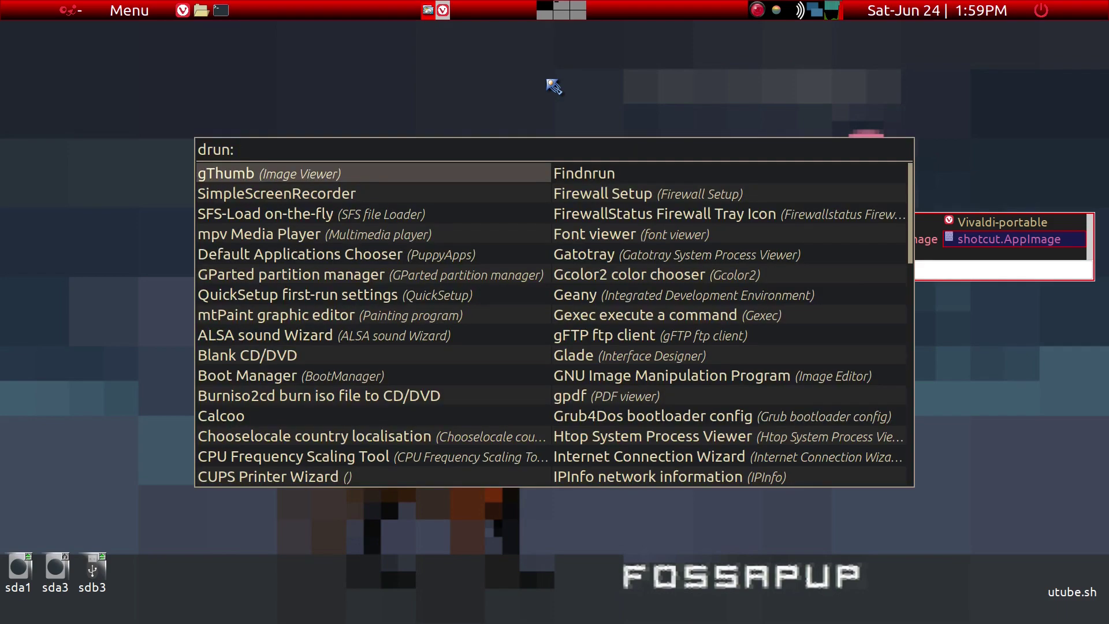
{"action": "type", "text": "ppm"}
{"action": "key", "text": "Escape"}
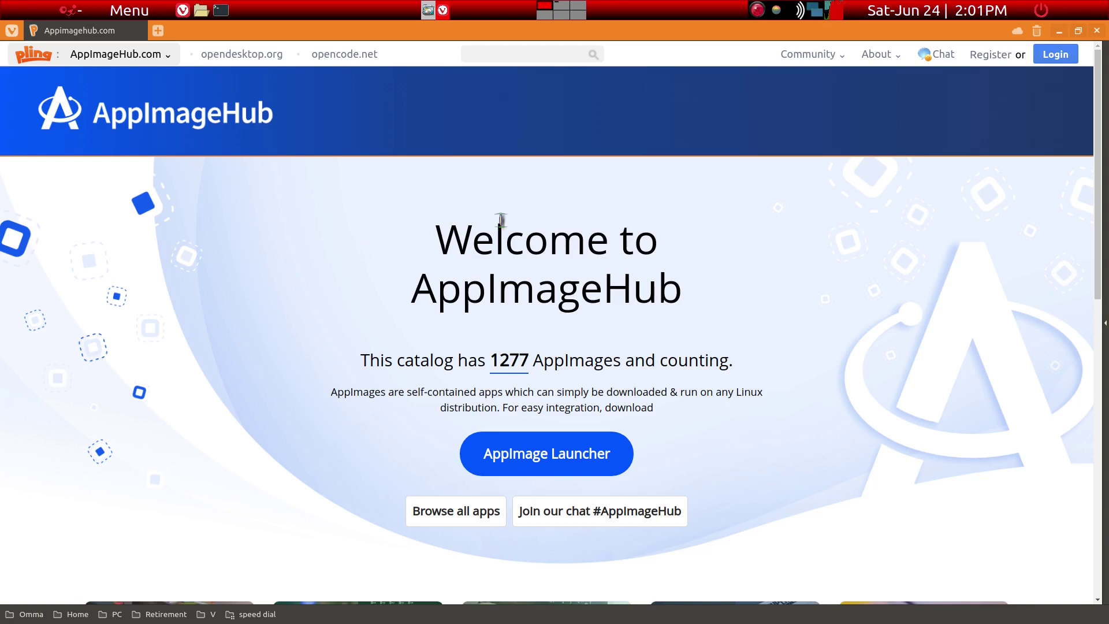
{"action": "key", "text": "super+o"}
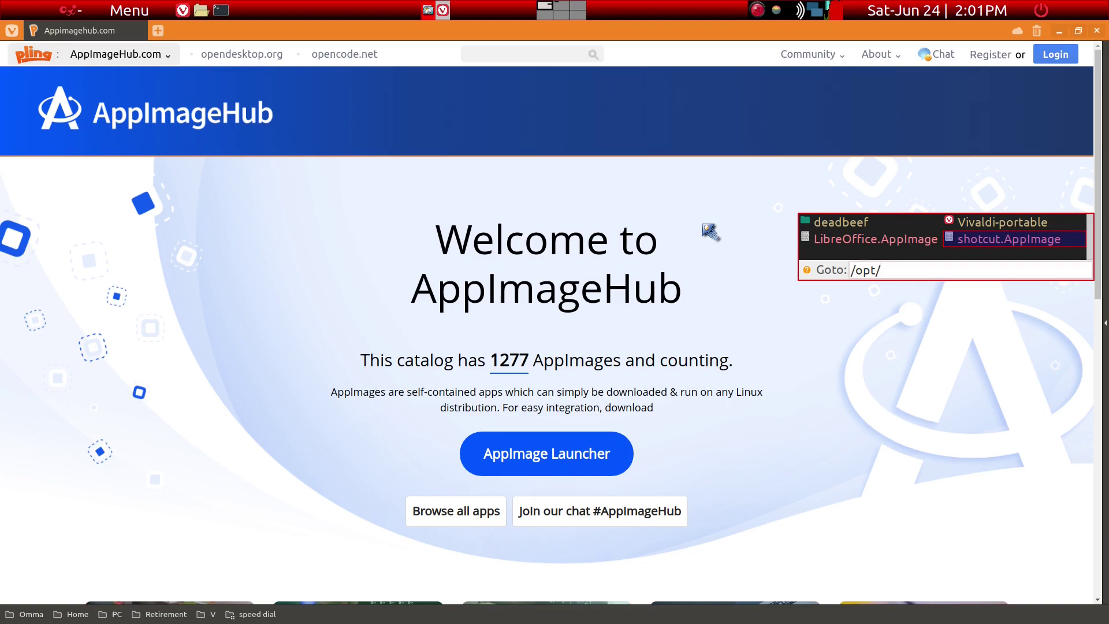
{"action": "key", "text": "Escape"}
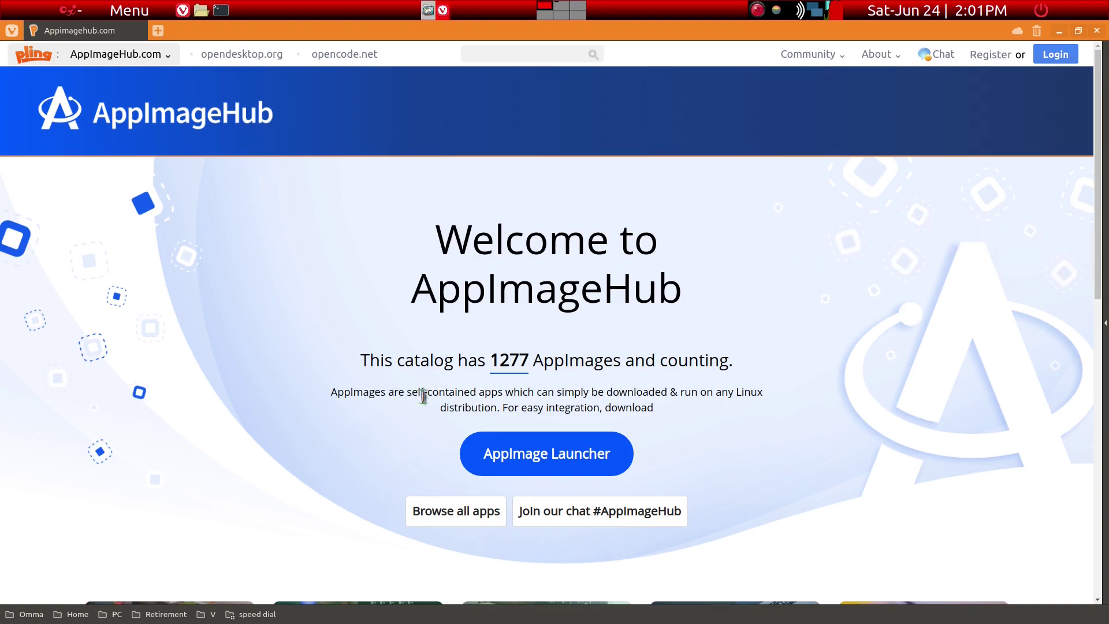
{"action": "scroll", "coordinate": [422, 403], "scroll_direction": "down", "scroll_amount": 2}
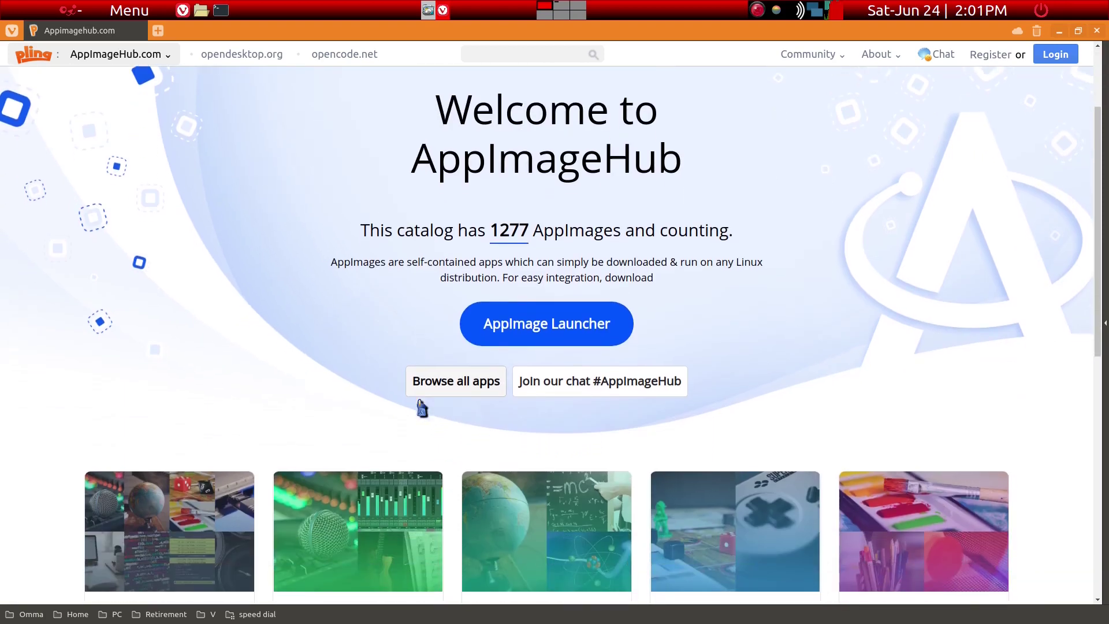
{"action": "scroll", "coordinate": [421, 392], "scroll_direction": "up", "scroll_amount": 2}
{"action": "scroll", "coordinate": [298, 205], "scroll_direction": "up", "scroll_amount": 1}
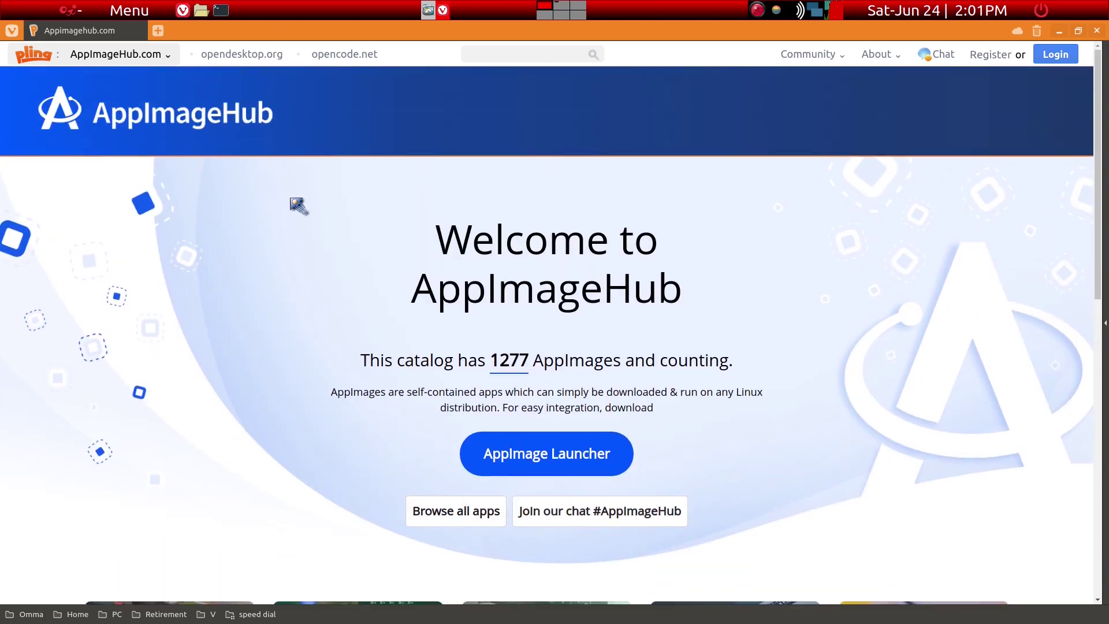
{"action": "scroll", "coordinate": [461, 317], "scroll_direction": "down", "scroll_amount": 4}
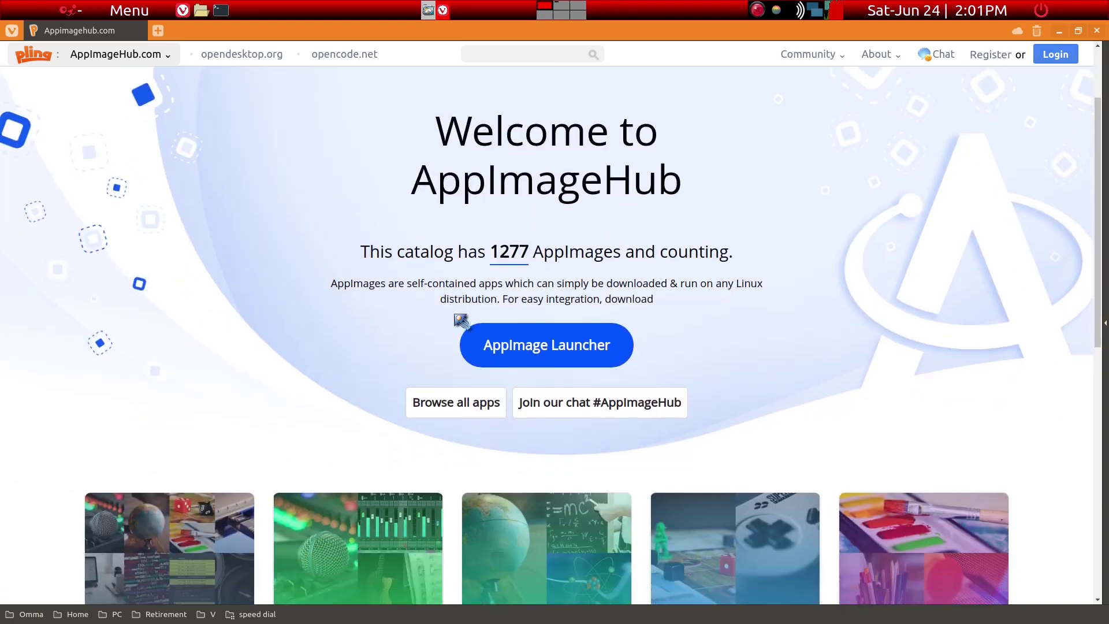
{"action": "scroll", "coordinate": [462, 322], "scroll_direction": "down", "scroll_amount": 4}
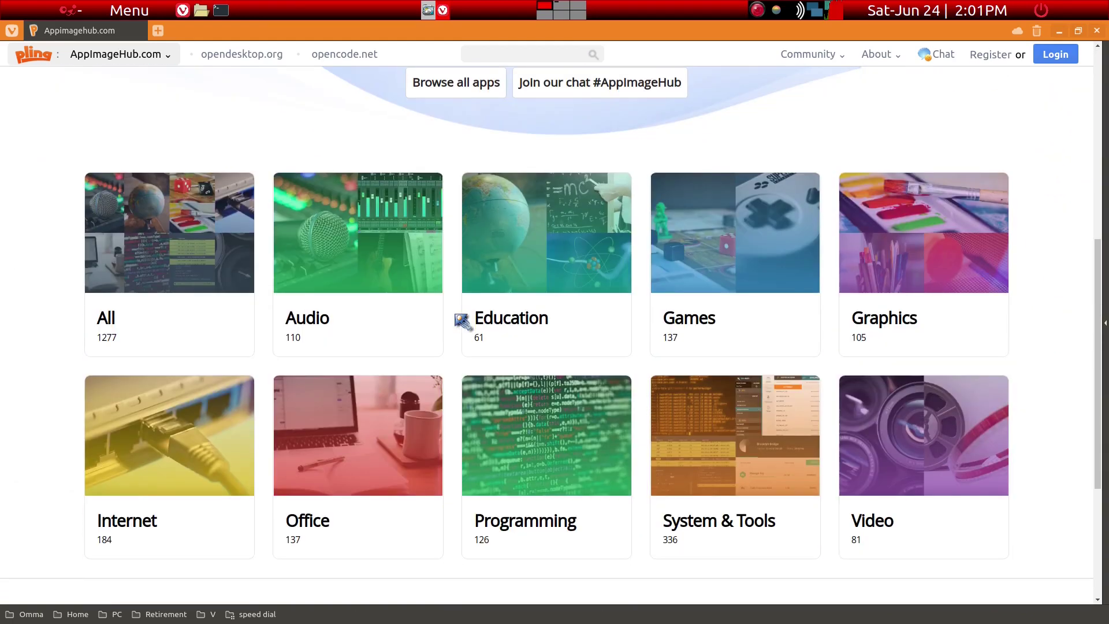
{"action": "scroll", "coordinate": [462, 322], "scroll_direction": "down", "scroll_amount": 1}
{"action": "scroll", "coordinate": [462, 322], "scroll_direction": "up", "scroll_amount": 3}
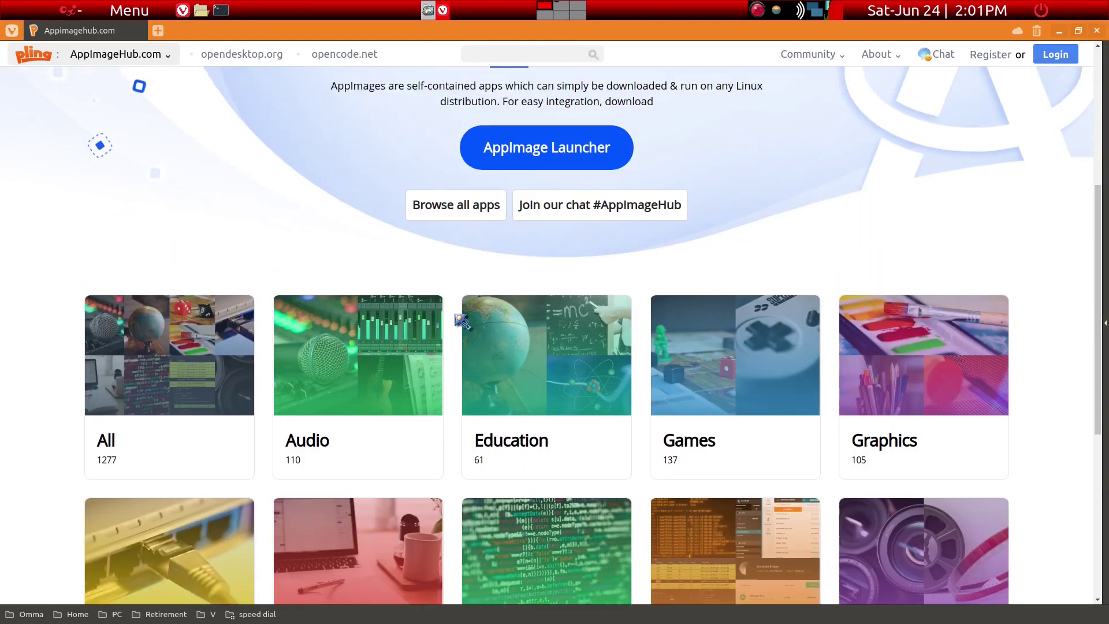
{"action": "scroll", "coordinate": [462, 321], "scroll_direction": "up", "scroll_amount": 5}
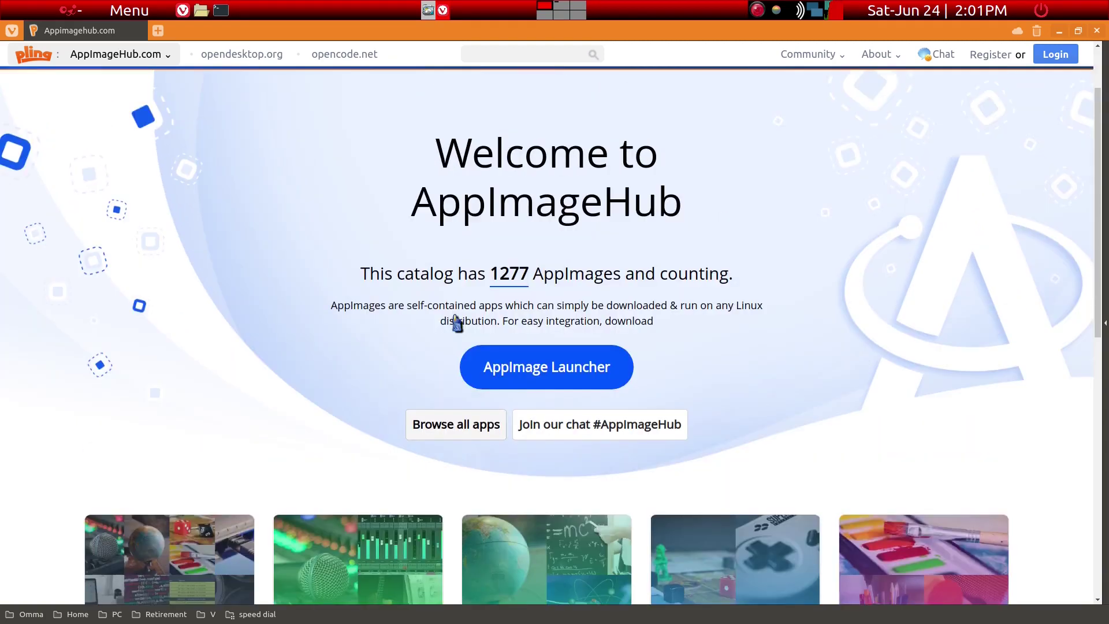
{"action": "scroll", "coordinate": [456, 323], "scroll_direction": "up", "scroll_amount": 1}
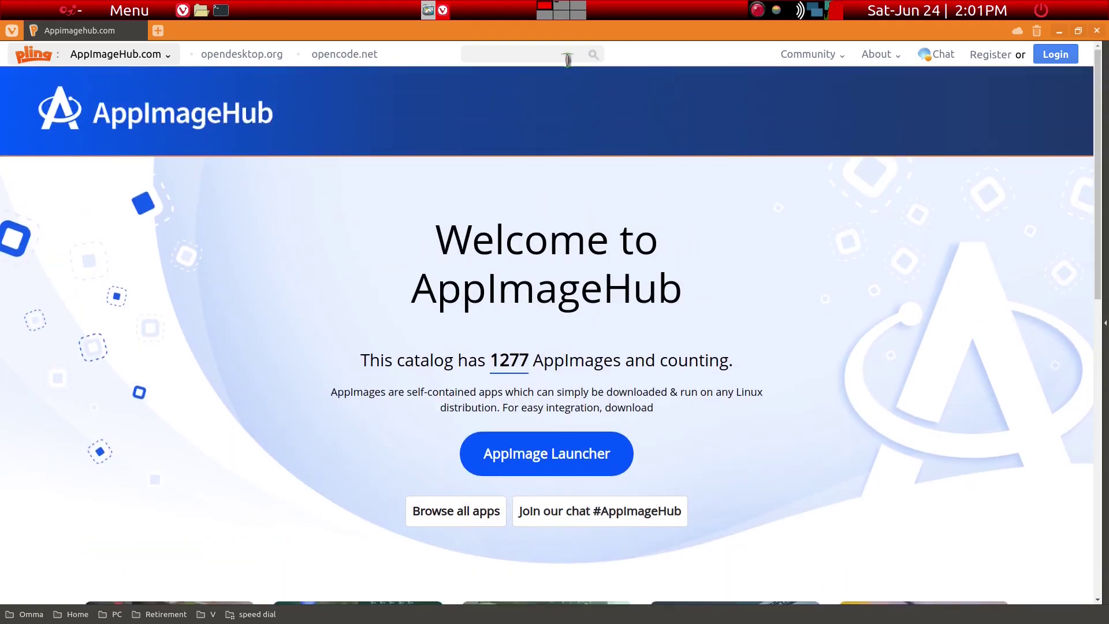
Search AppImageHub for 'blender' and open the Blender - Appimage product page
{"action": "left_click", "coordinate": [568, 55]}
{"action": "type", "text": "blender"}
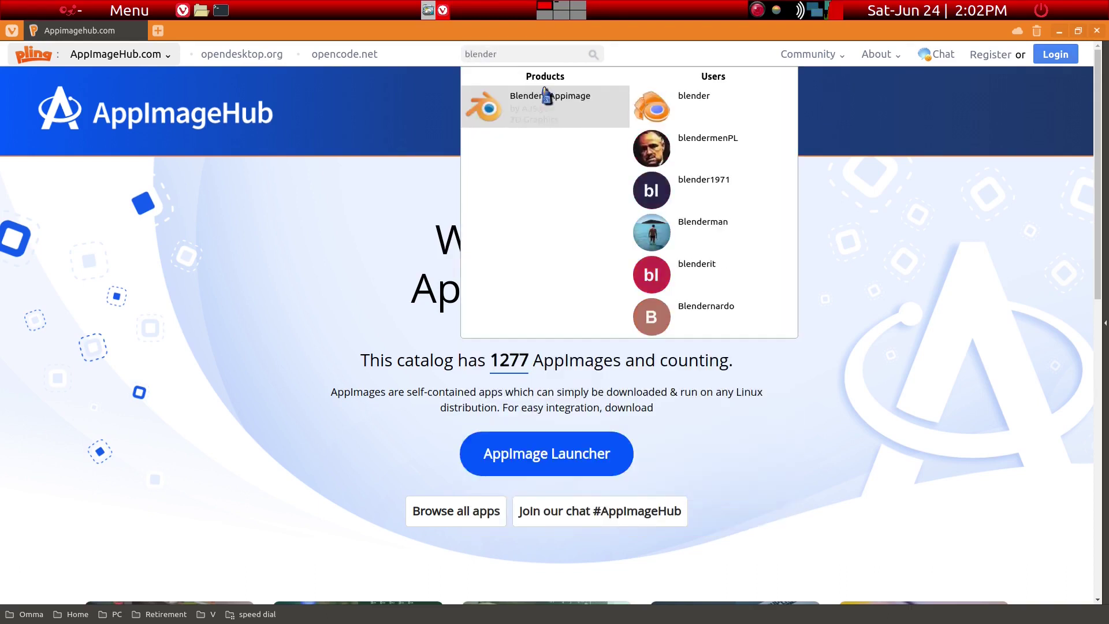
{"action": "left_click", "coordinate": [536, 99]}
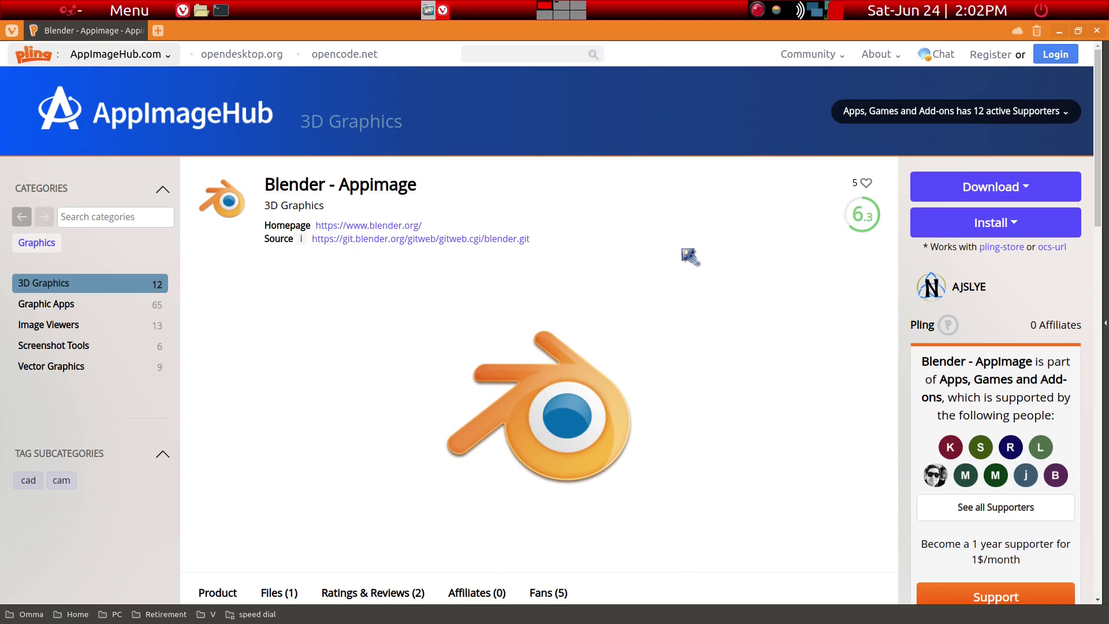
Switch to the ROX-Filer workspace showing /root/Downloads, check its path, and clear the selection
{"action": "key", "text": "ctrl+alt+Right"}
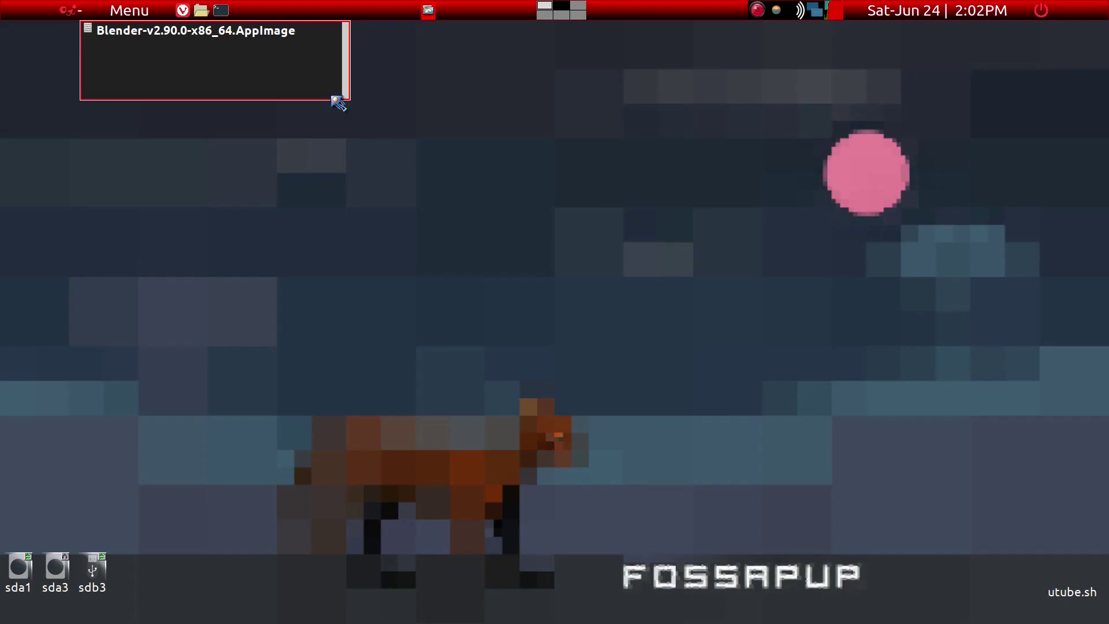
{"action": "key", "text": "slash"}
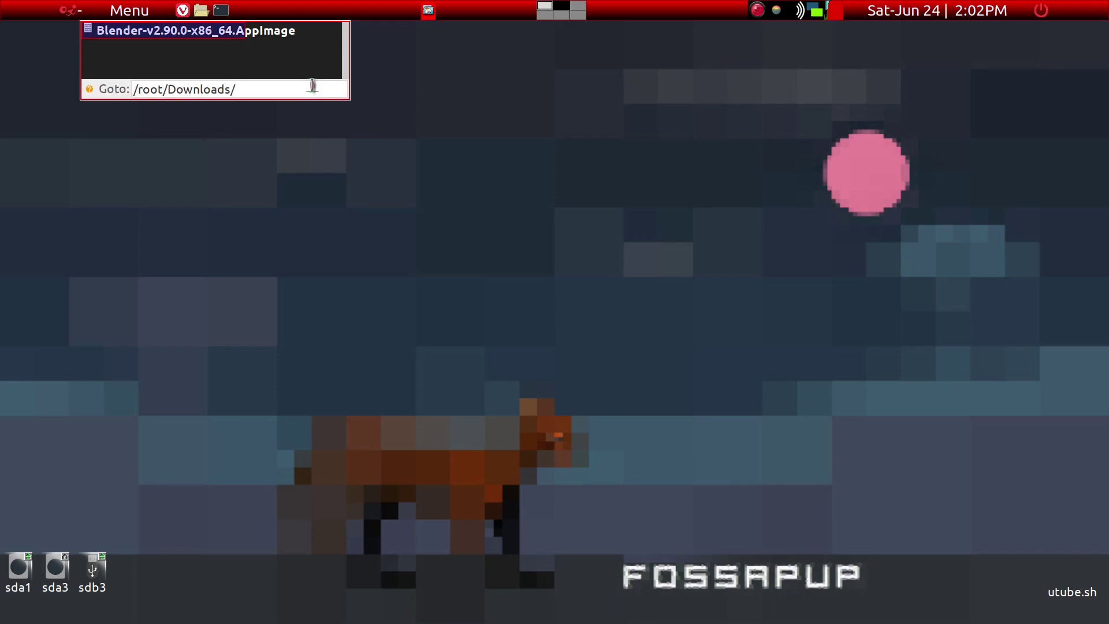
{"action": "key", "text": "Escape"}
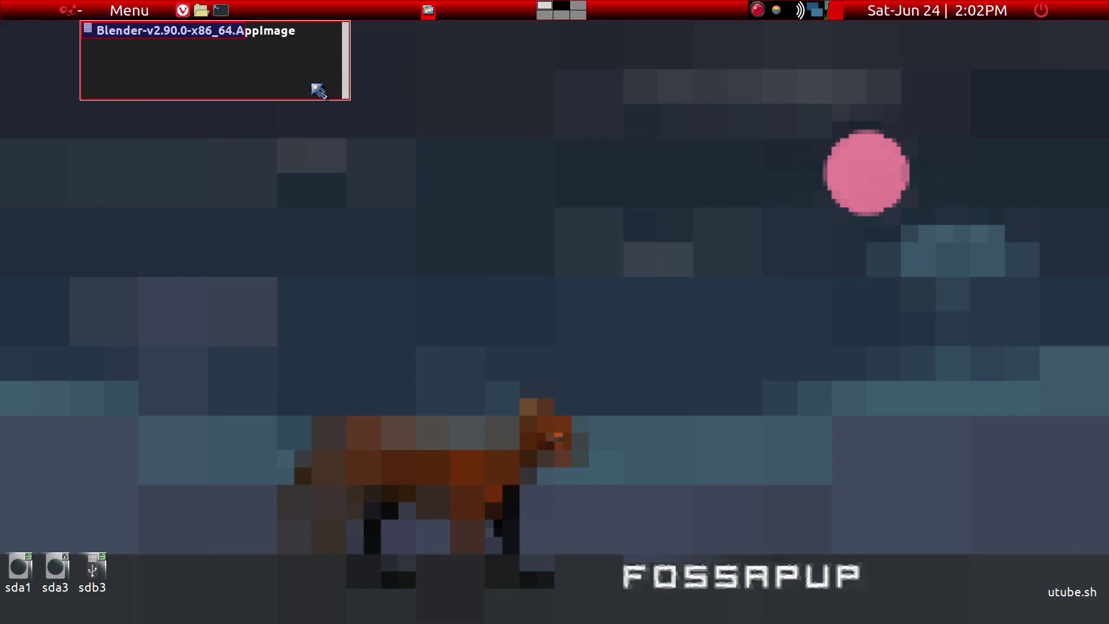
{"action": "left_click", "coordinate": [327, 80]}
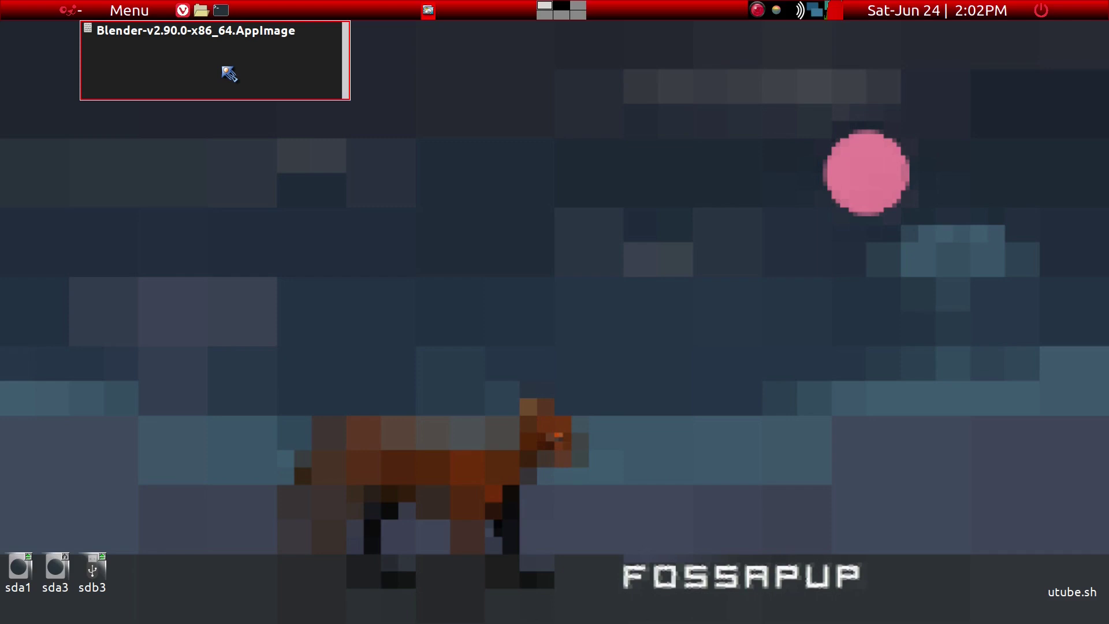
Make Blender-v2.90.0-x86_64.AppImage executable with chmod +x in a Downloads terminal, then exit it
{"action": "key", "text": "grave"}
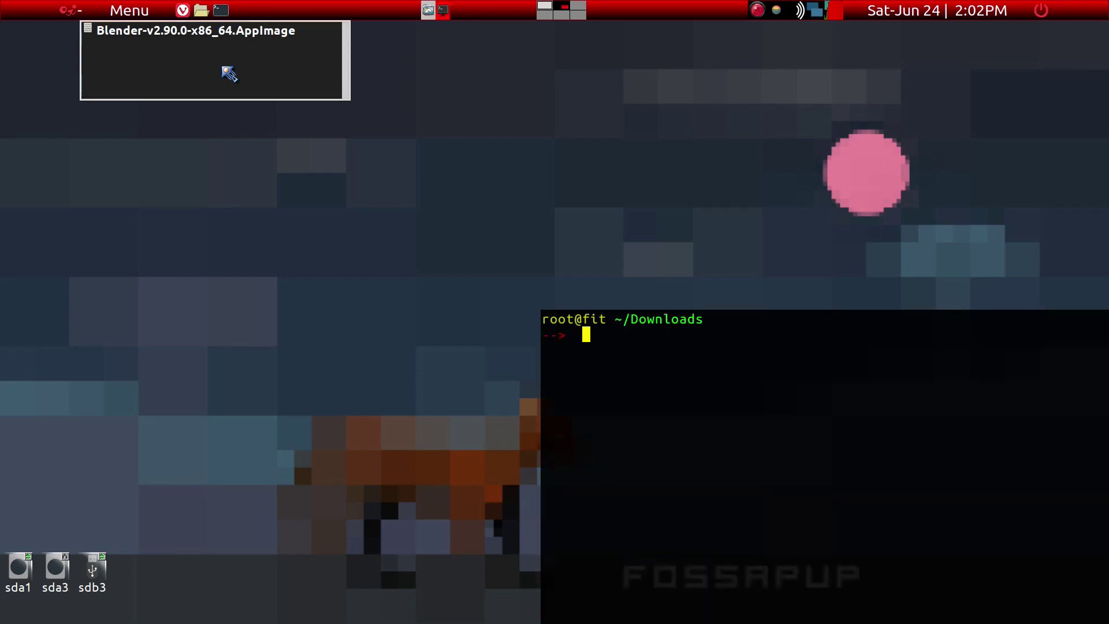
{"action": "type", "text": "chmod +x Ble"}
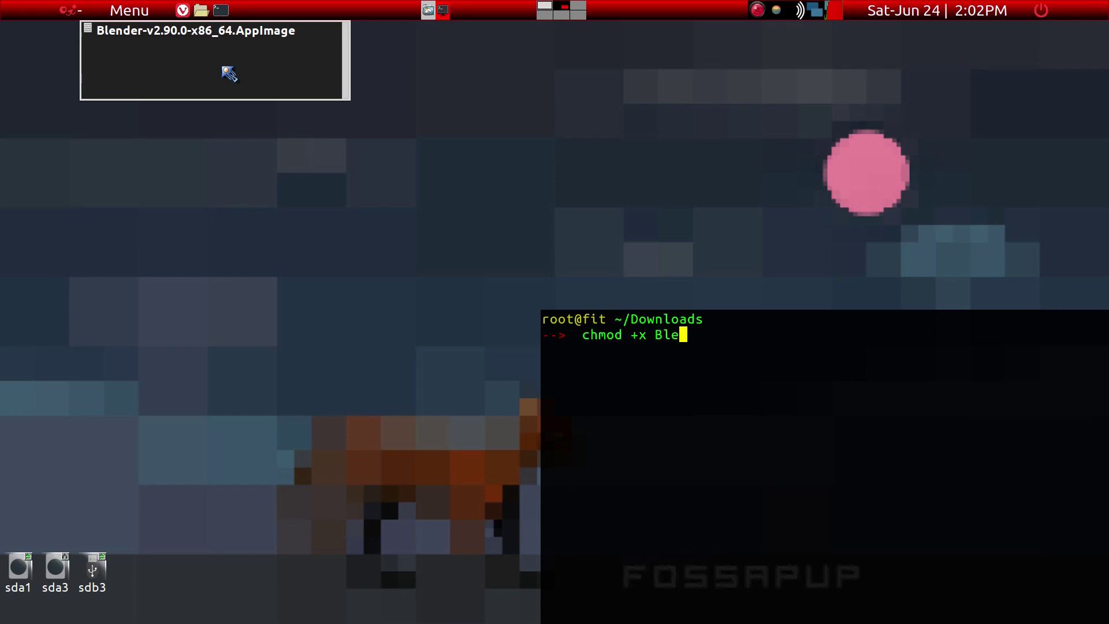
{"action": "key", "text": "Tab"}
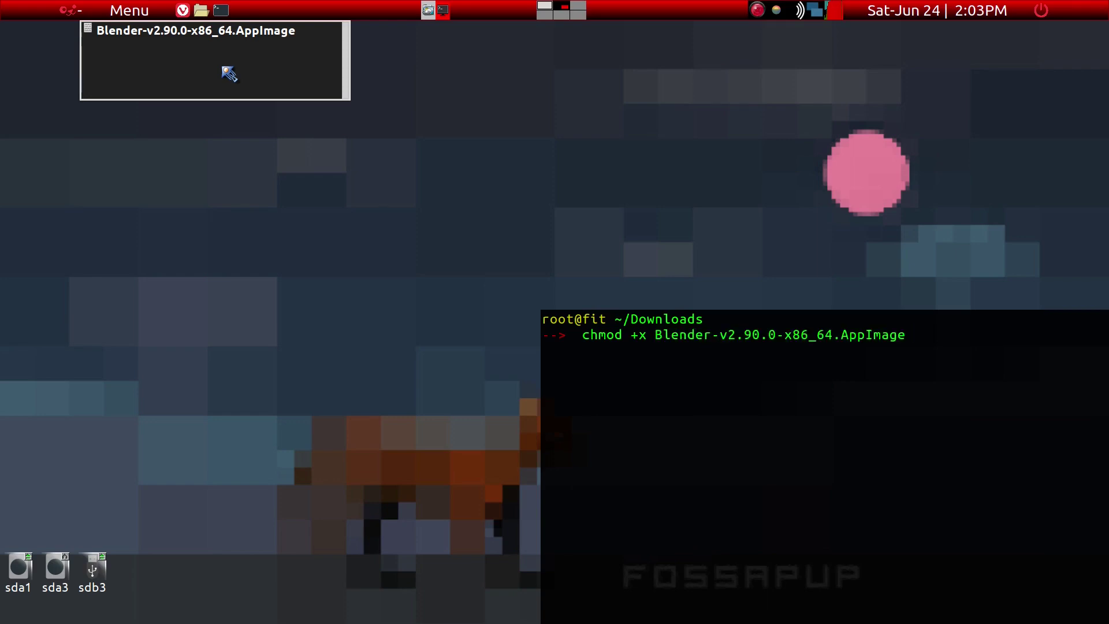
{"action": "key", "text": "Return"}
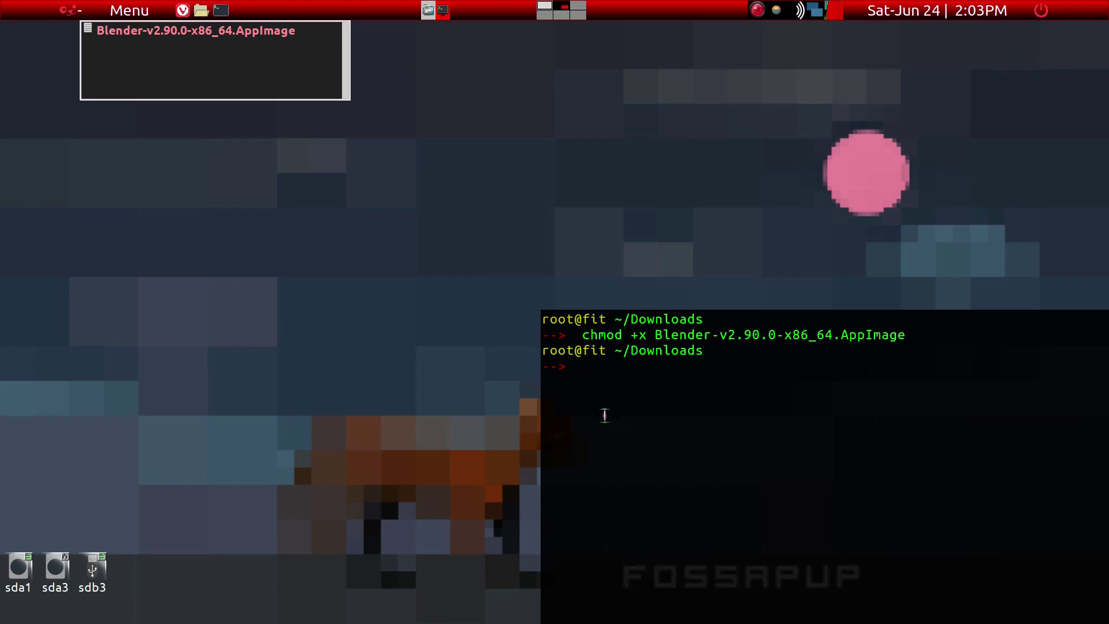
{"action": "type", "text": "x"}
{"action": "key", "text": "Return"}
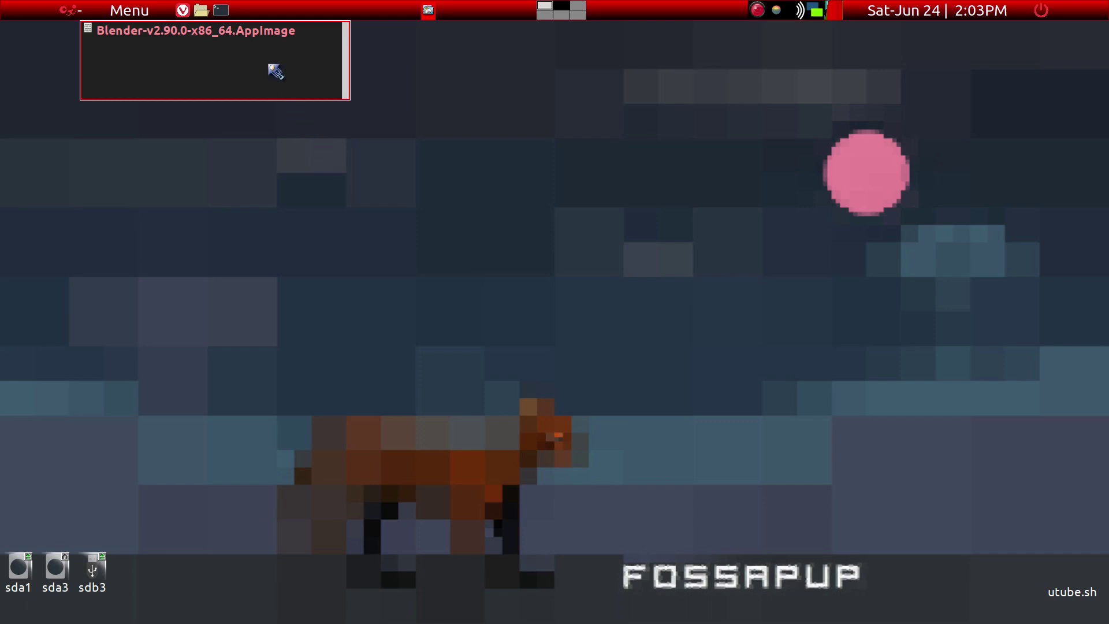
{"action": "left_click", "coordinate": [234, 39]}
Move Blender-v2.90.0-x86_64.AppImage from Downloads into /opt using a second ROX-Filer window
{"action": "key", "text": "super+e"}
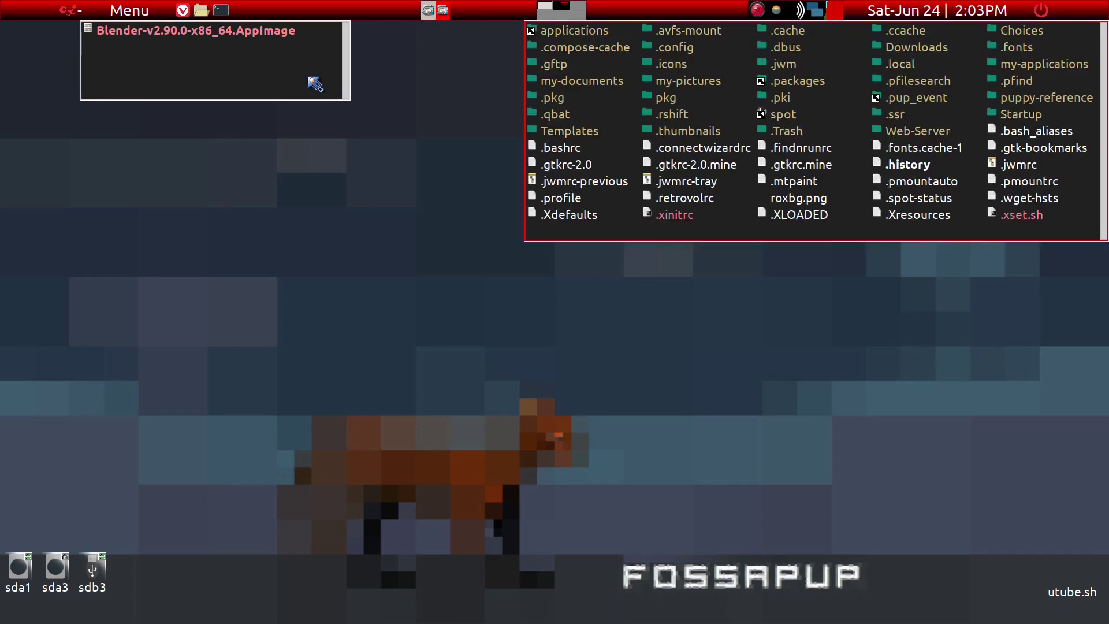
{"action": "key", "text": "slash"}
{"action": "key", "text": "BackSpace"}
{"action": "key", "text": "BackSpace"}
{"action": "key", "text": "BackSpace"}
{"action": "key", "text": "BackSpace"}
{"action": "key", "text": "BackSpace"}
{"action": "type", "text": "opt/"}
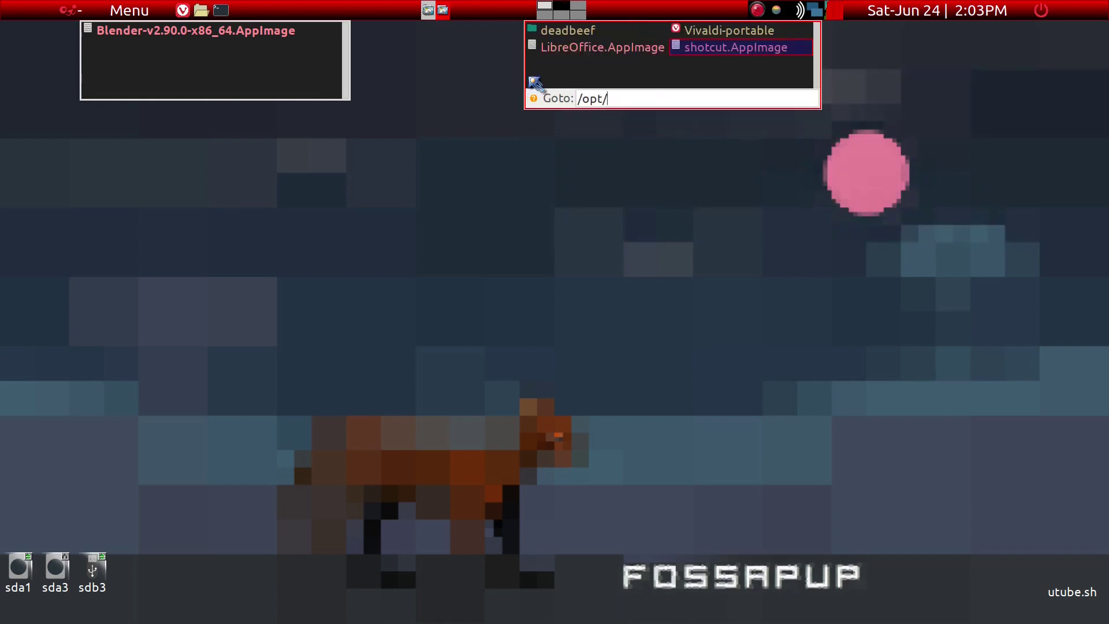
{"action": "left_click_drag", "start_coordinate": [532, 83], "coordinate": [571, 73]}
{"action": "left_click", "coordinate": [572, 72]}
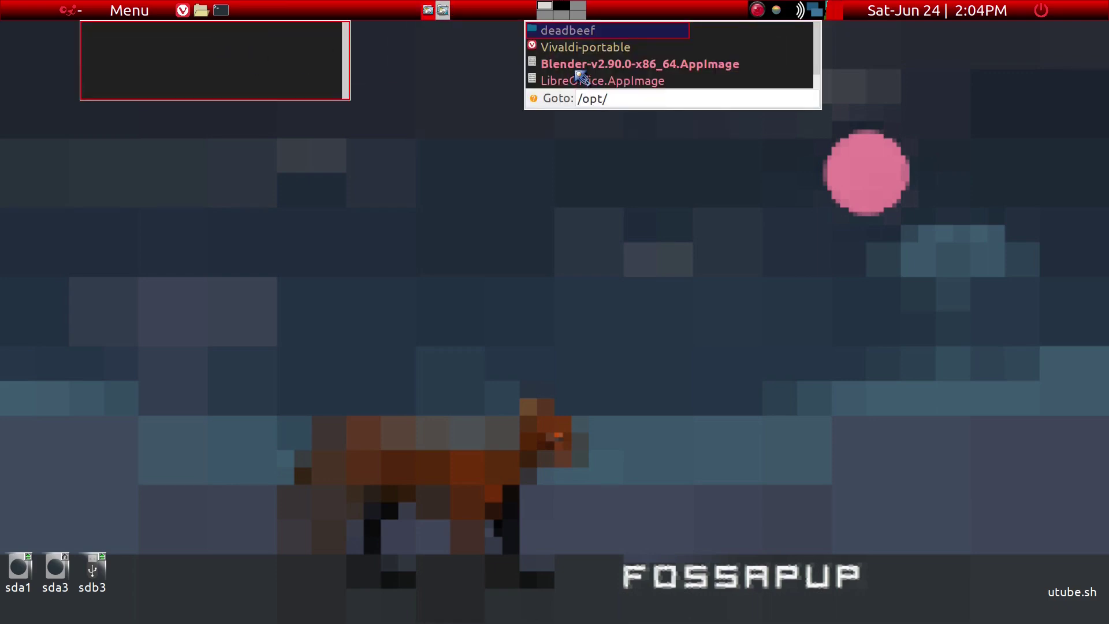
{"action": "left_click", "coordinate": [723, 77]}
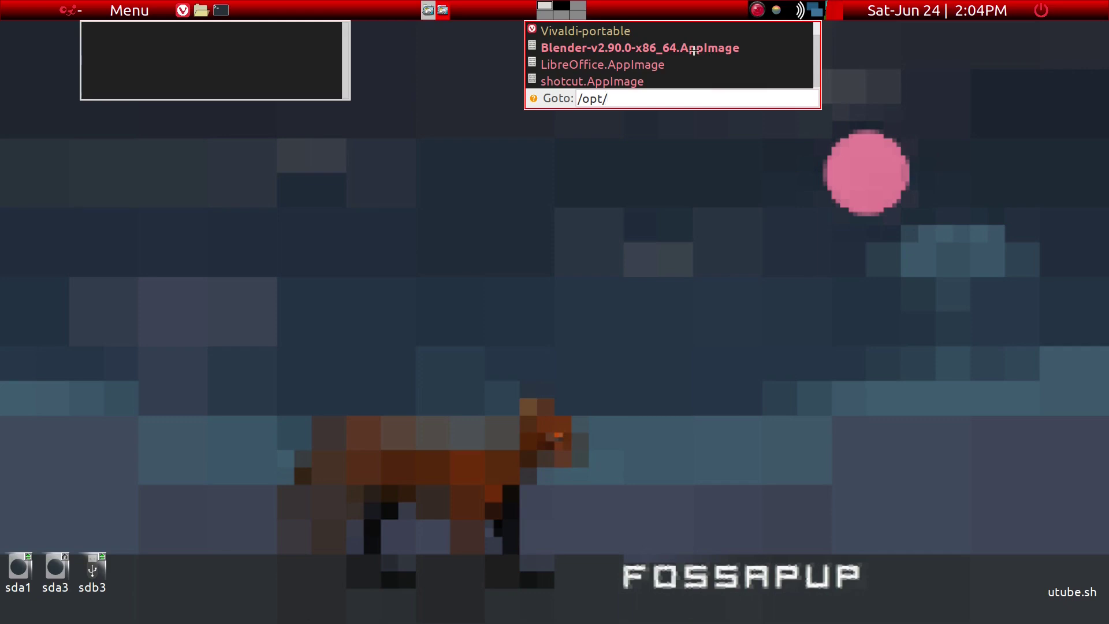
Rename the AppImage in /opt to Blender.AppImage by deleting '-v2.90.0-x86_64'
{"action": "key", "text": "F2"}
{"action": "key", "text": "Left"}
{"action": "key", "text": "Right"}
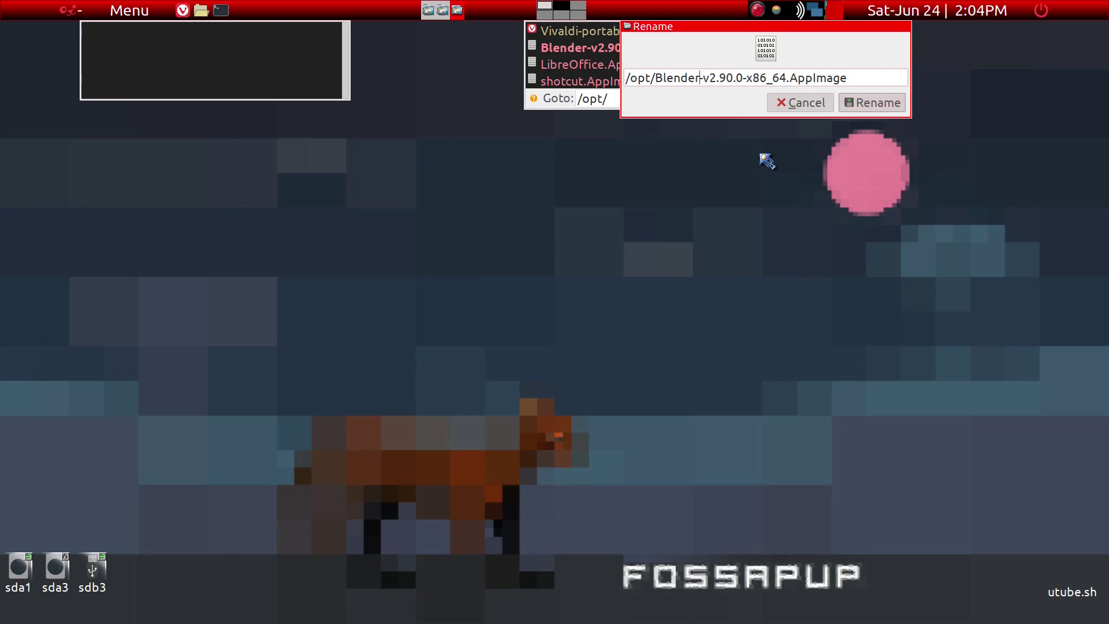
{"action": "key", "text": "Right"}
{"action": "key", "text": "Right"}
{"action": "key", "text": "Right"}
{"action": "key", "text": "Right"}
{"action": "key", "text": "Right"}
{"action": "key", "text": "Right"}
{"action": "key", "text": "Delete"}
{"action": "key", "text": "Delete"}
{"action": "key", "text": "Delete"}
{"action": "key", "text": "Delete"}
{"action": "key", "text": "Delete"}
{"action": "key", "text": "Delete"}
{"action": "key", "text": "Delete"}
{"action": "key", "text": "Delete"}
{"action": "key", "text": "Delete"}
{"action": "key", "text": "Delete"}
{"action": "key", "text": "Delete"}
{"action": "key", "text": "Delete"}
{"action": "key", "text": "Delete"}
{"action": "key", "text": "Delete"}
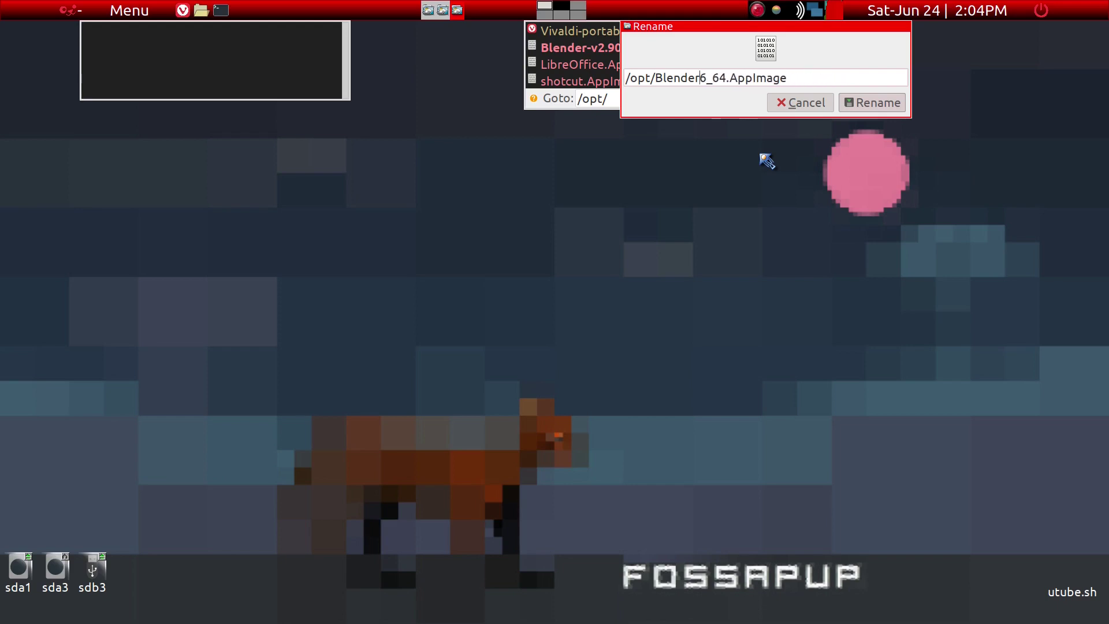
{"action": "key", "text": "Delete"}
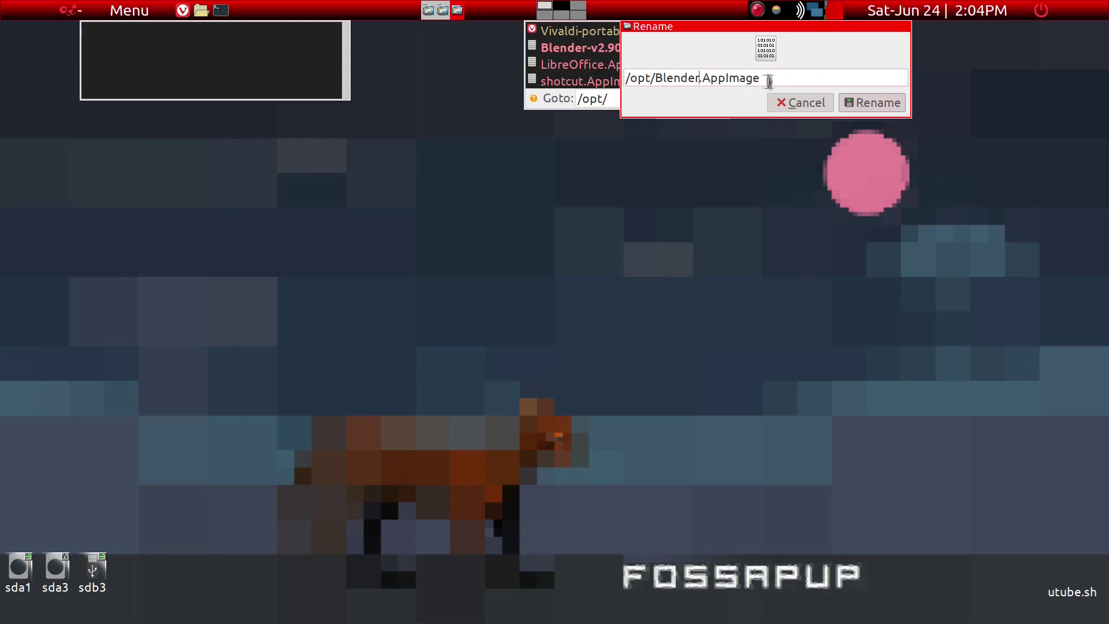
{"action": "left_click", "coordinate": [852, 103]}
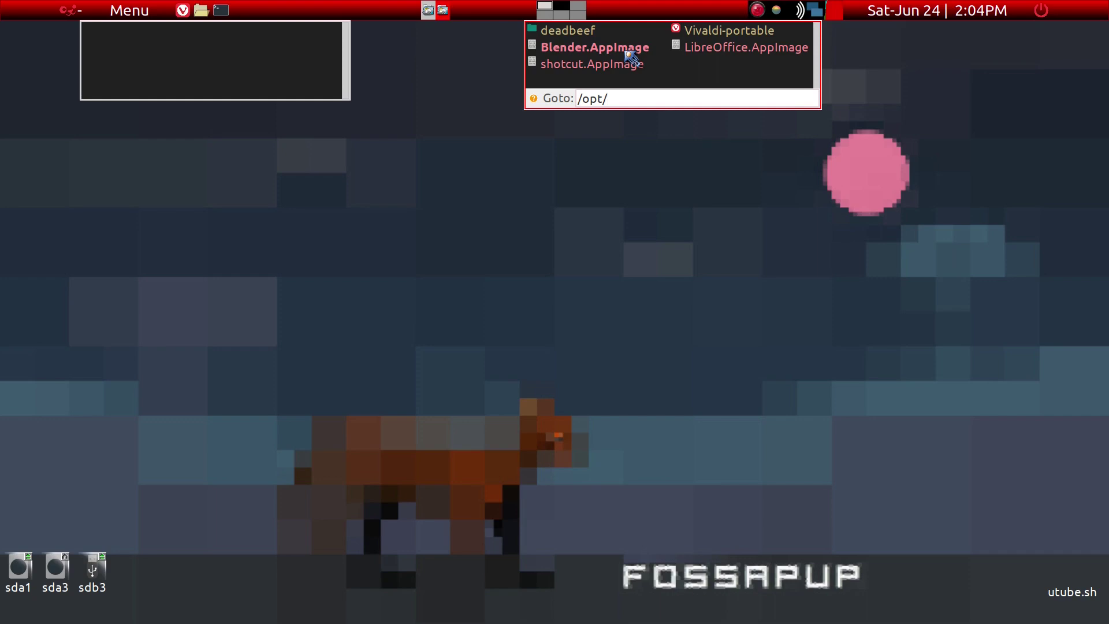
Pin a Blender.AppImage launcher to the desktop and open its Edit Item settings
{"action": "left_click_drag", "start_coordinate": [630, 52], "coordinate": [1060, 525]}
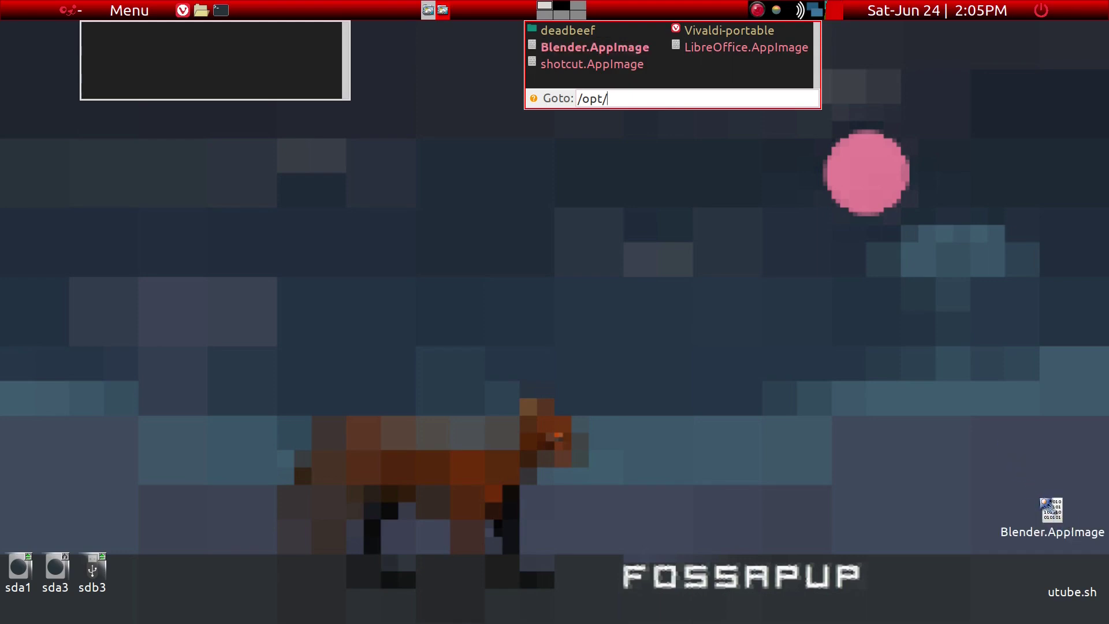
{"action": "left_click", "coordinate": [1052, 511]}
{"action": "right_click", "coordinate": [1053, 543]}
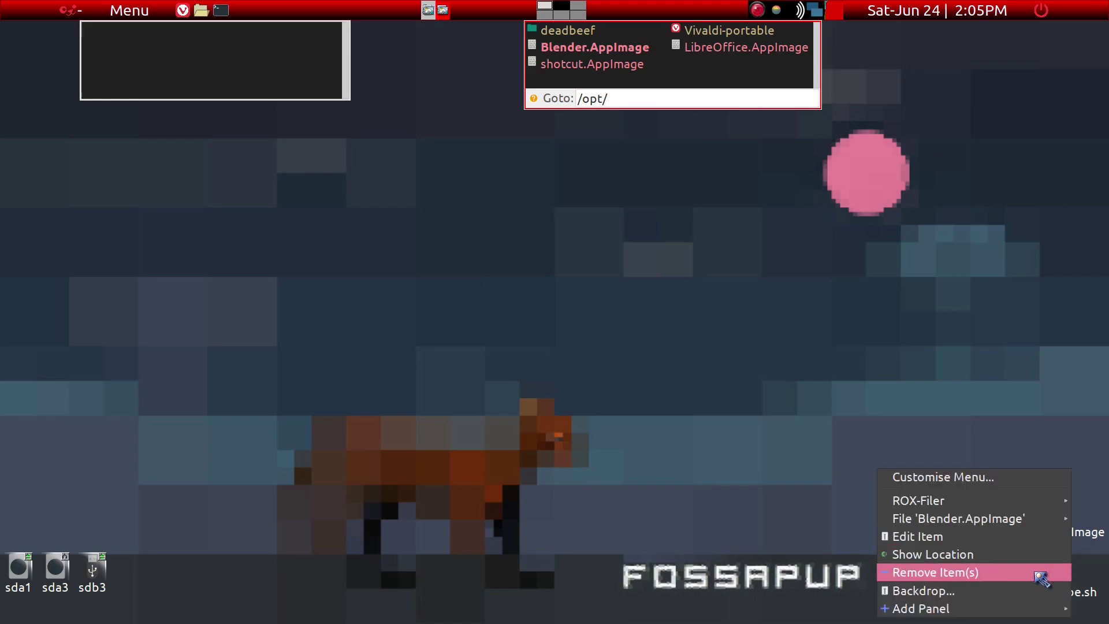
{"action": "left_click", "coordinate": [1028, 536]}
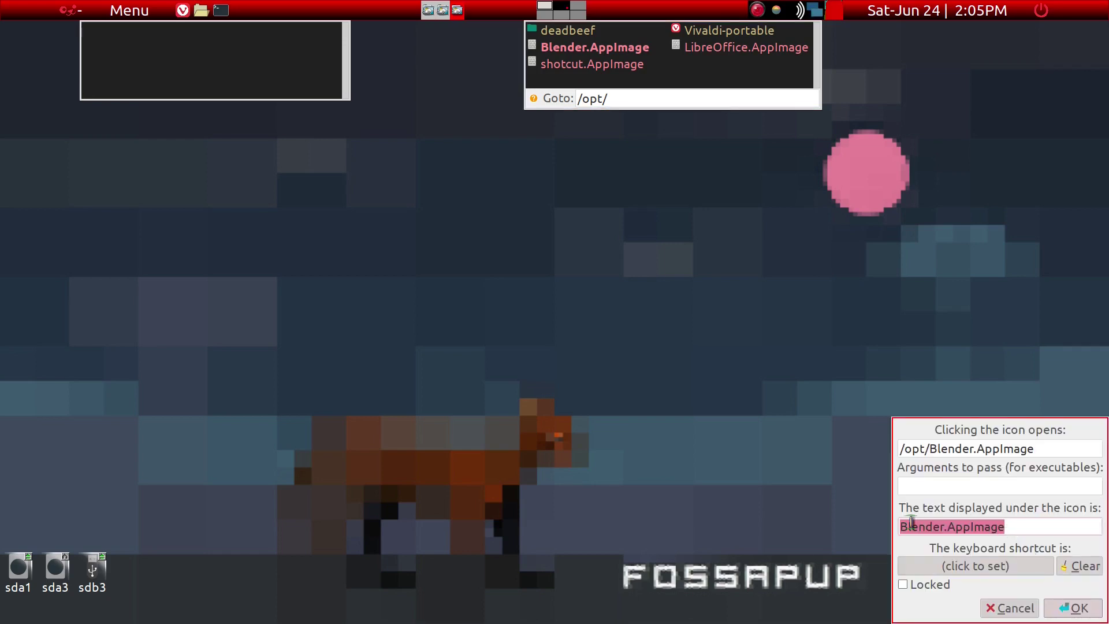
Label the desktop icon 'blender', assign the Ctrl+Shift+B shortcut, and save
{"action": "type", "text": "blender"}
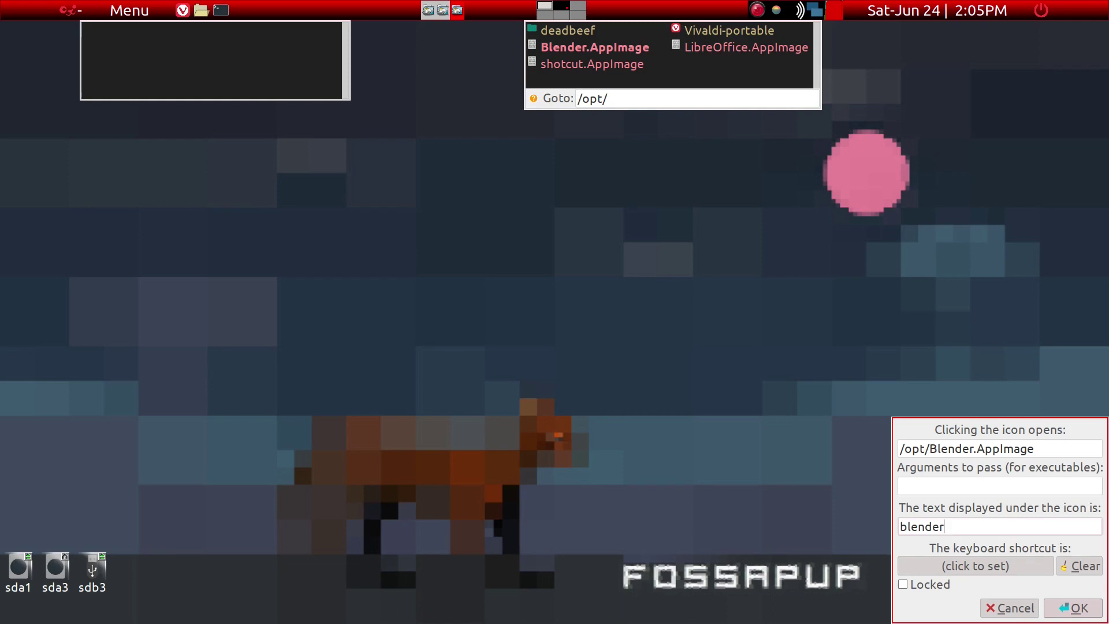
{"action": "left_click", "coordinate": [963, 567]}
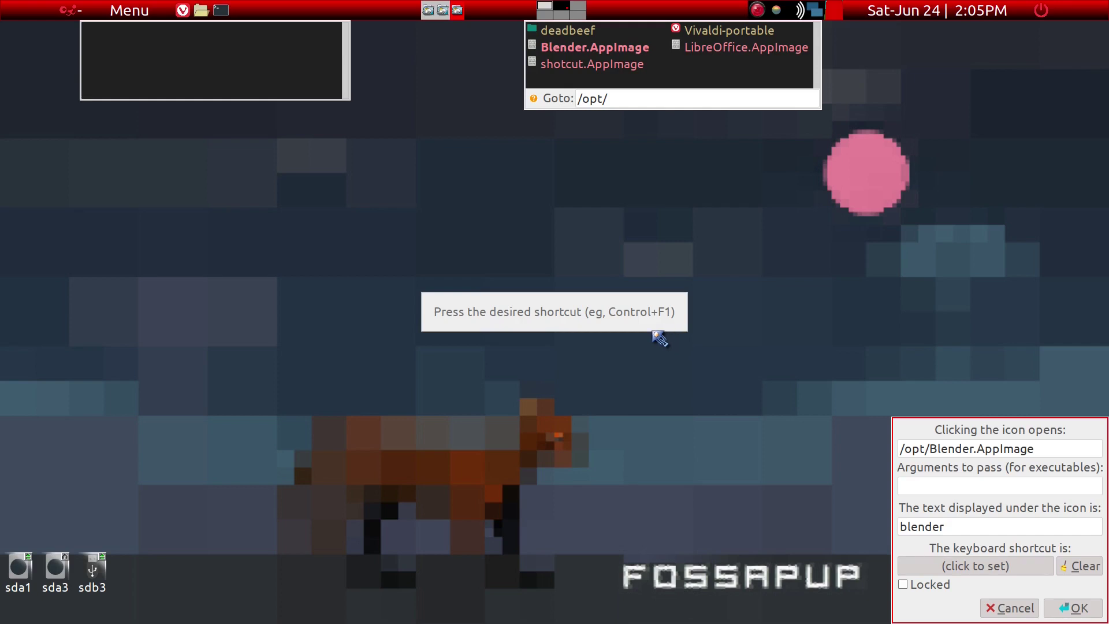
{"action": "key", "text": "ctrl+shift+b"}
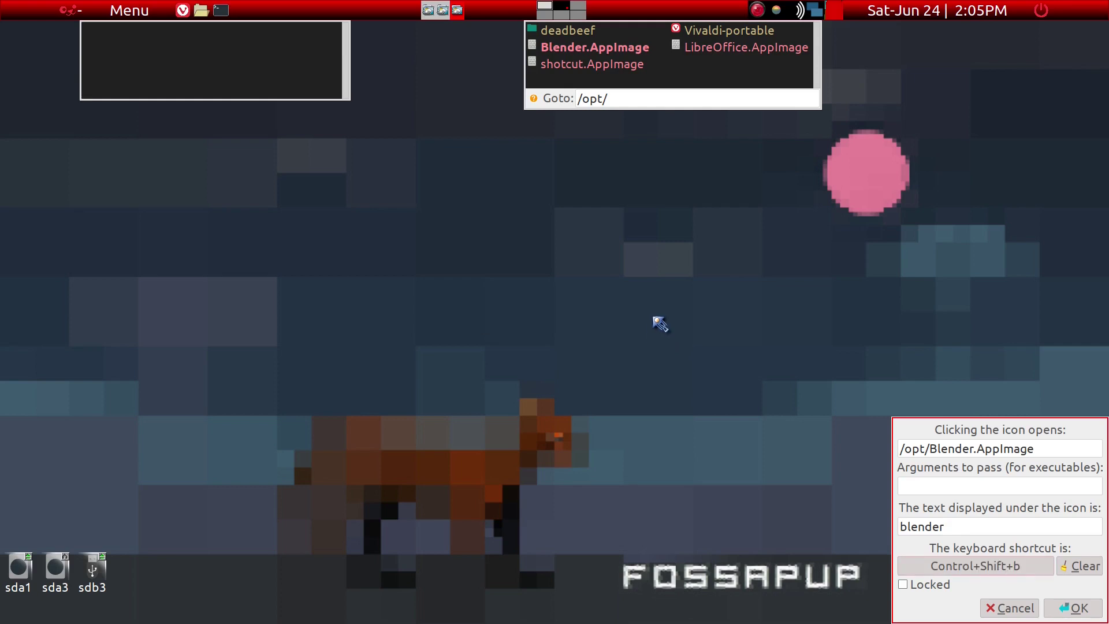
{"action": "left_click", "coordinate": [1072, 608]}
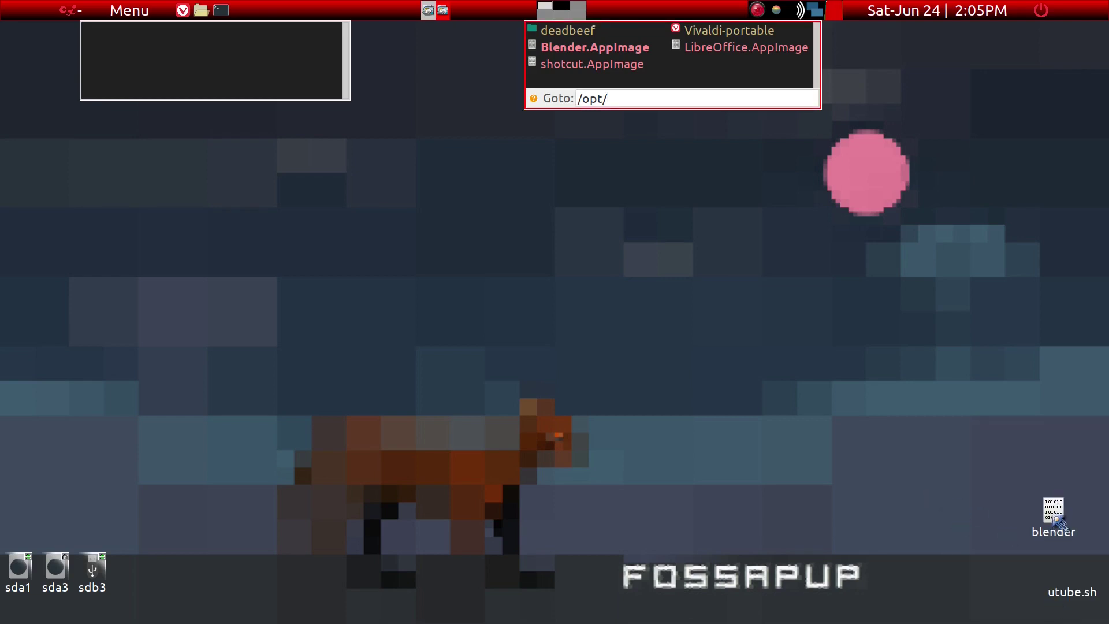
Nudge the blender icon nearer the screen corner and open its Set Icon dialog
{"action": "left_click_drag", "start_coordinate": [1060, 518], "coordinate": [1072, 537]}
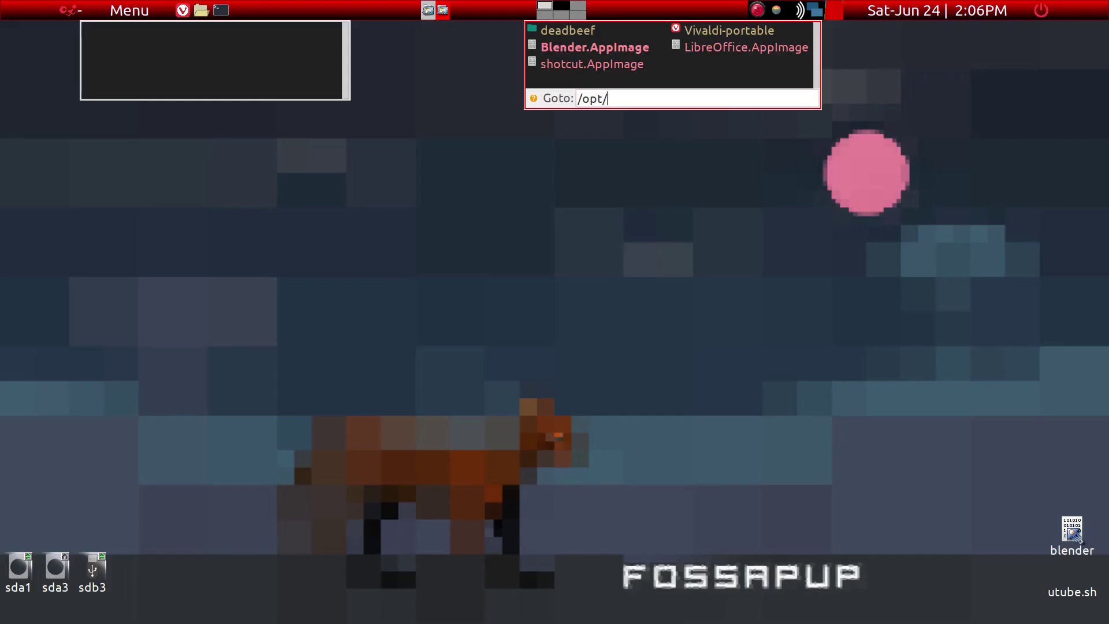
{"action": "right_click", "coordinate": [1084, 551]}
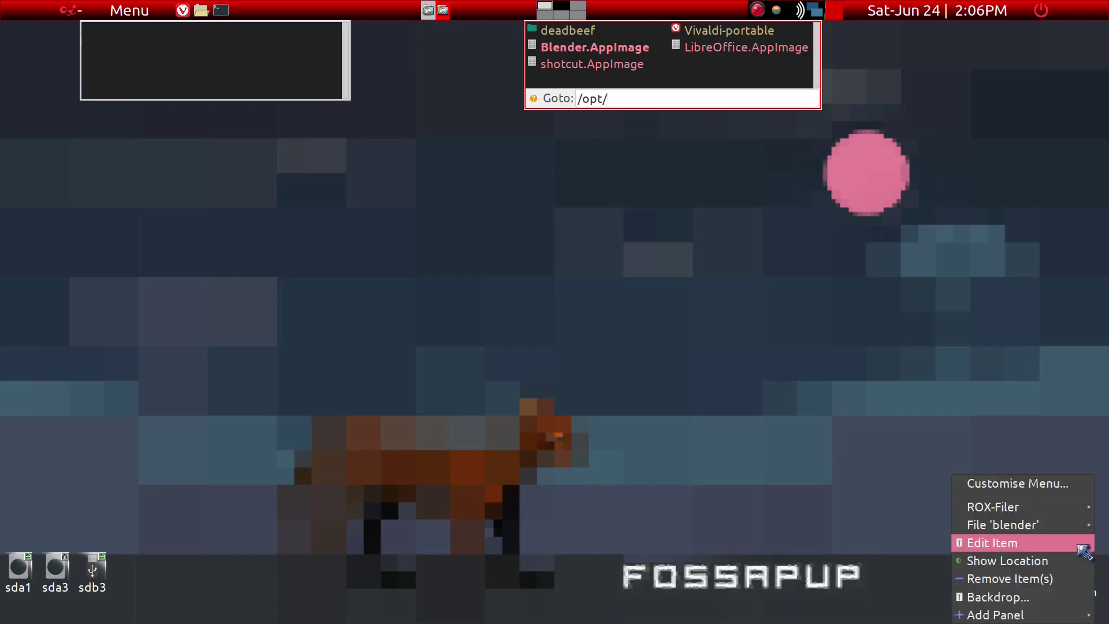
{"action": "mouse_move", "coordinate": [1073, 532]}
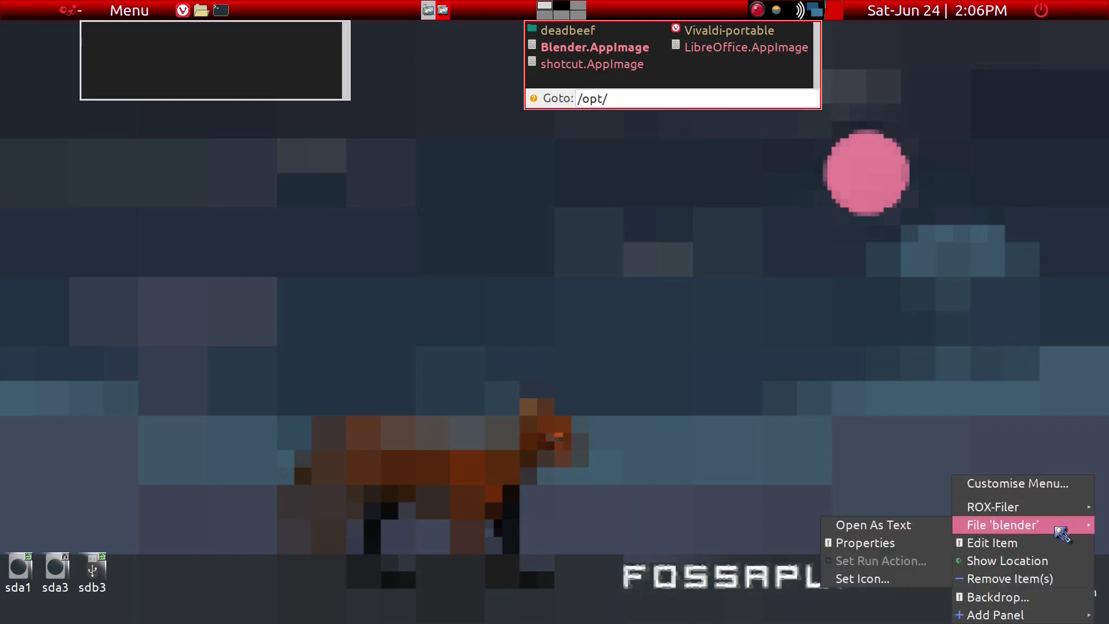
{"action": "left_click", "coordinate": [895, 577]}
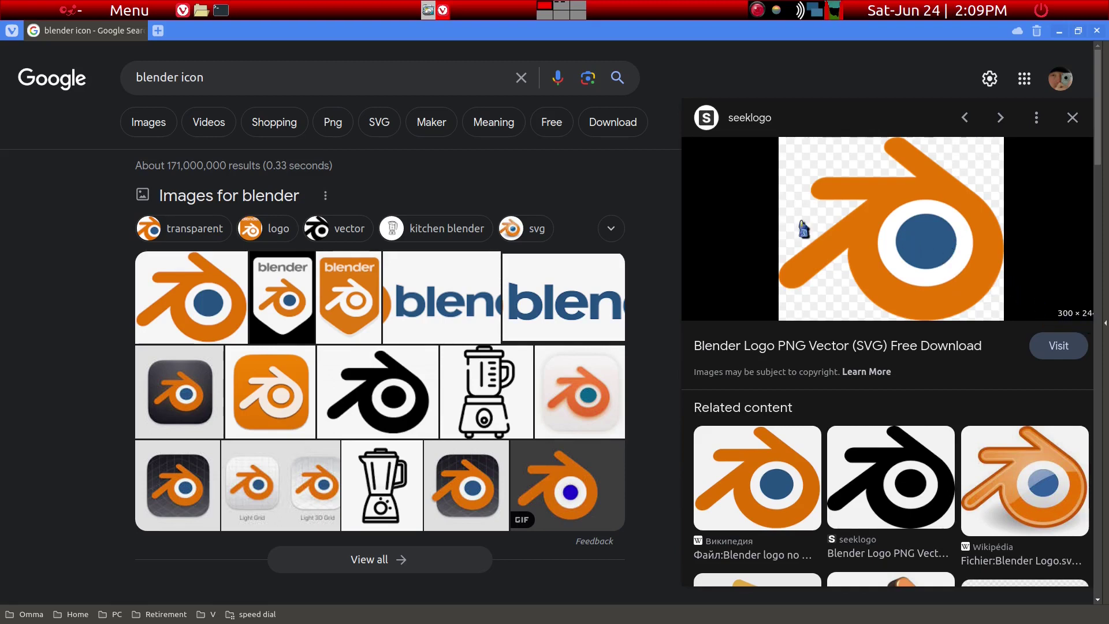
Bring up the context menu on the seeklogo Blender logo preview and its Image submenu
{"action": "right_click", "coordinate": [859, 232]}
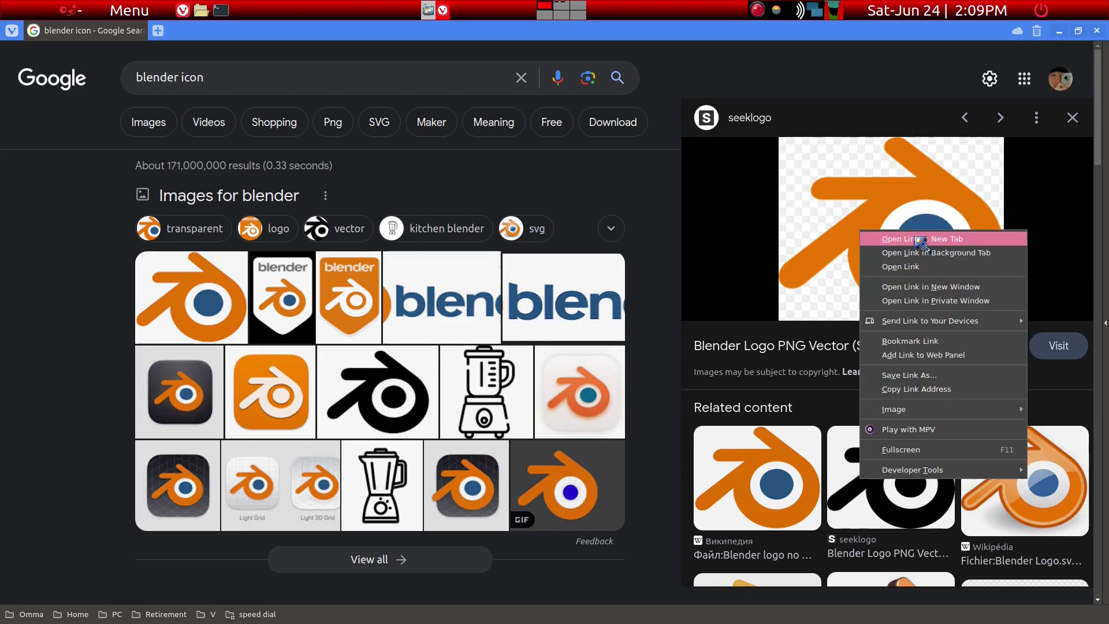
{"action": "mouse_move", "coordinate": [912, 327]}
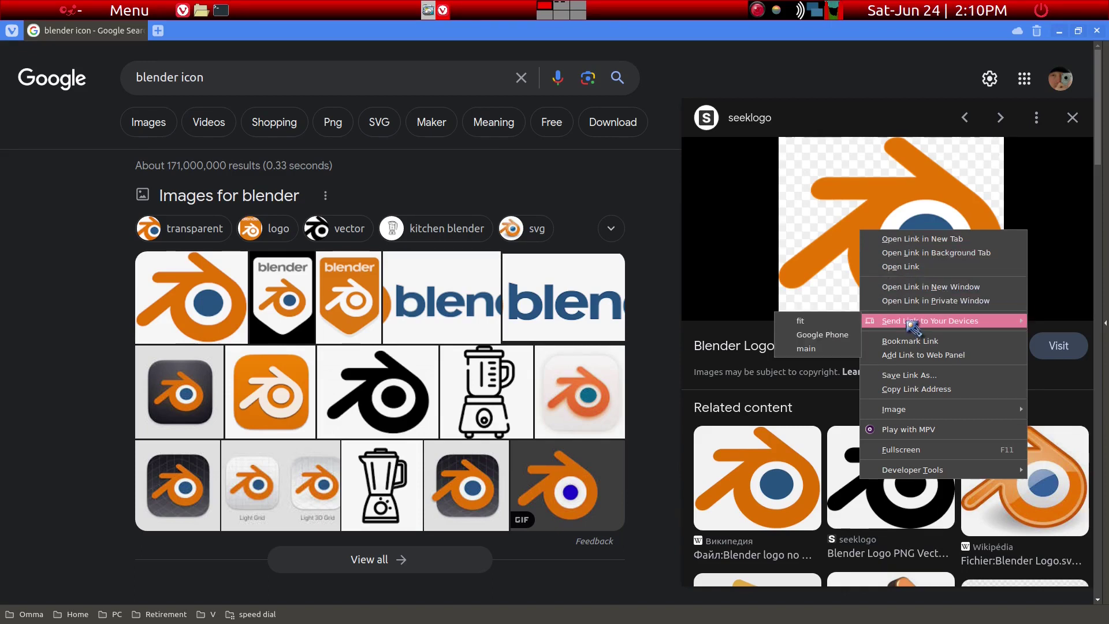
{"action": "mouse_move", "coordinate": [916, 414]}
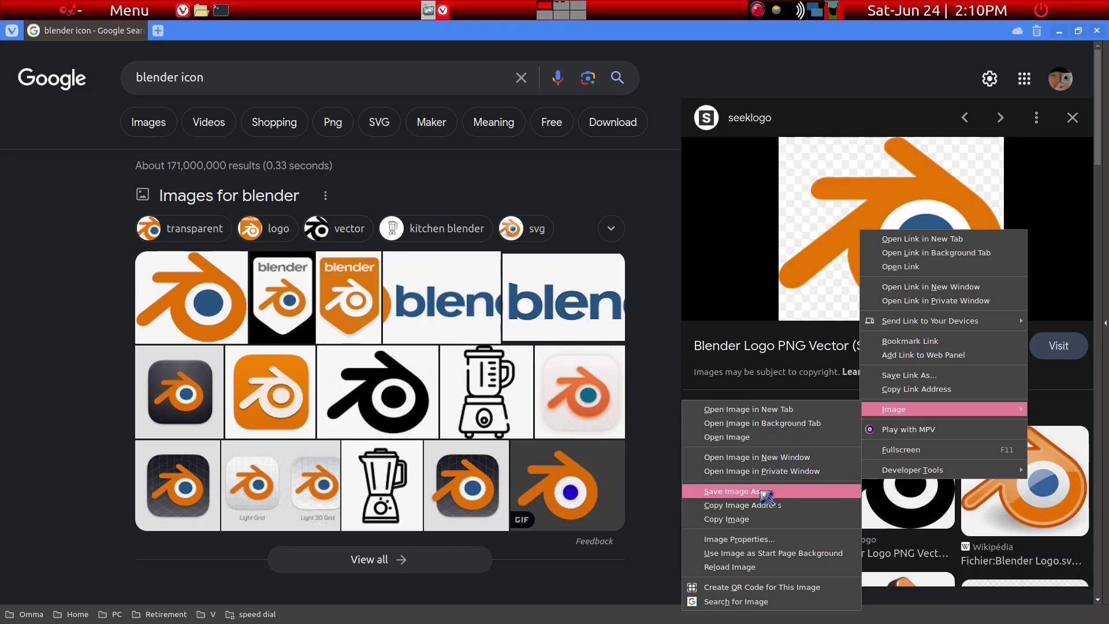
Save the orange Blender logo from Vivaldi as blender.png in /root/.icons, replacing the existing file
{"action": "left_click", "coordinate": [766, 495]}
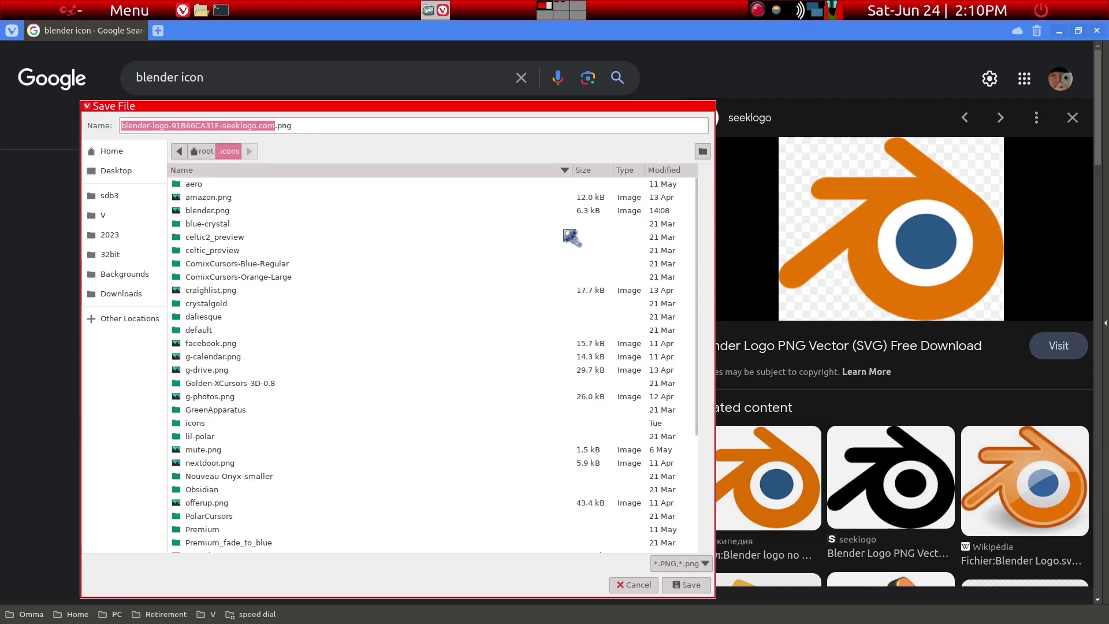
{"action": "type", "text": "blender"}
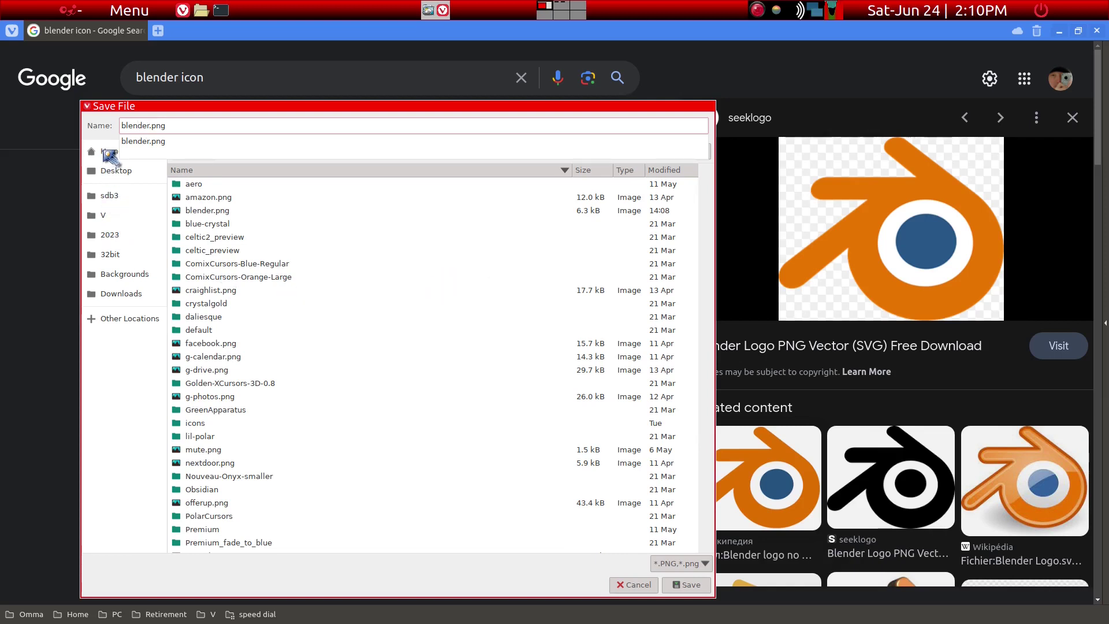
{"action": "left_click", "coordinate": [109, 152]}
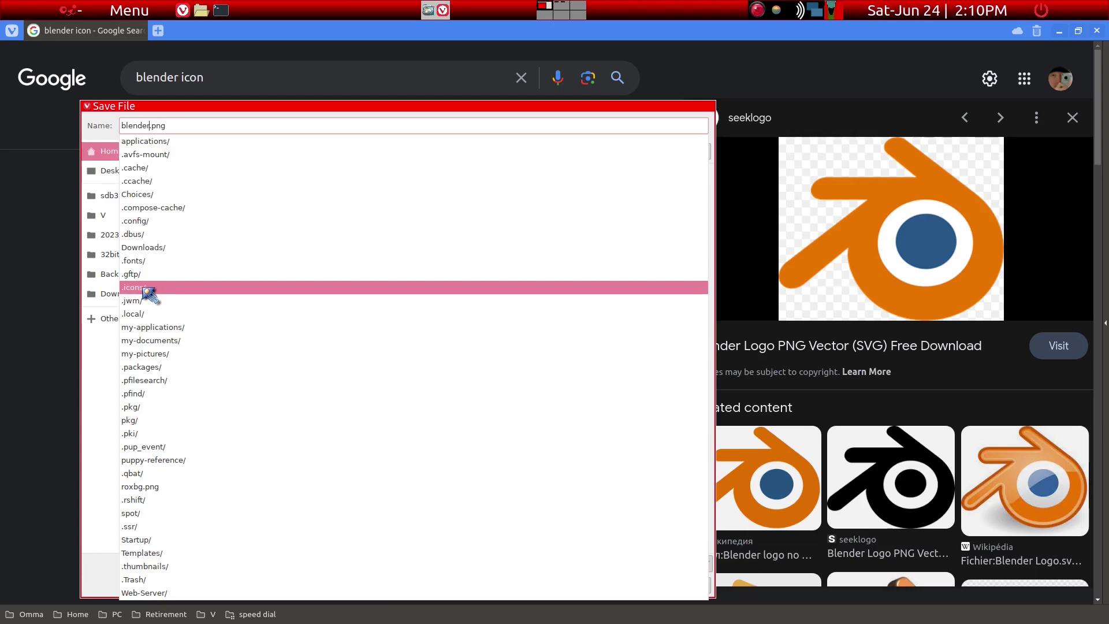
{"action": "left_click", "coordinate": [144, 287]}
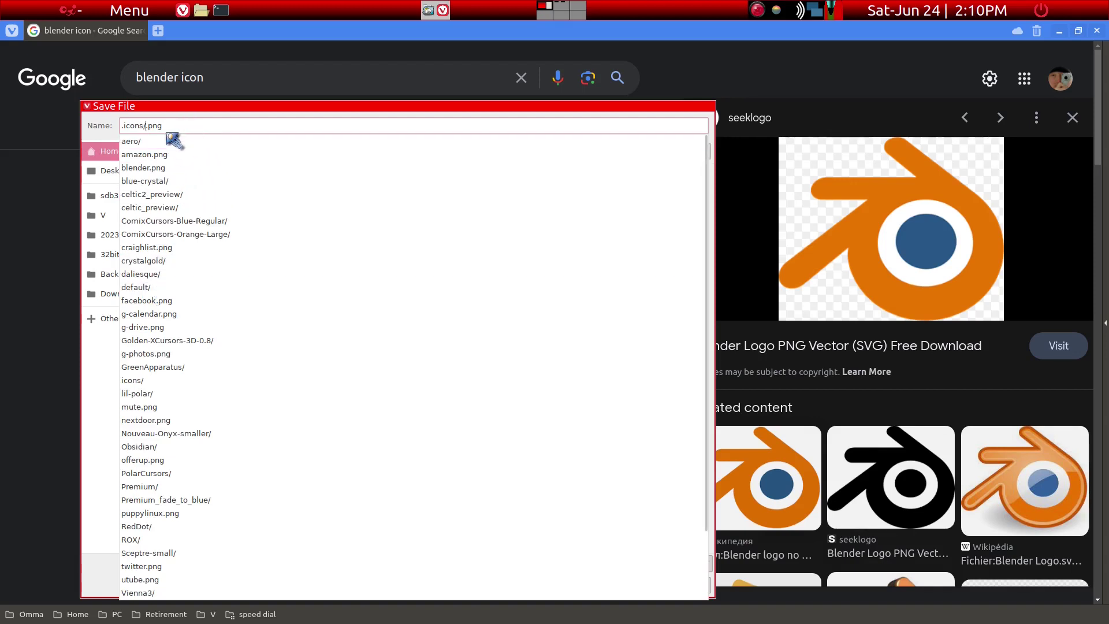
{"action": "key", "text": "Escape"}
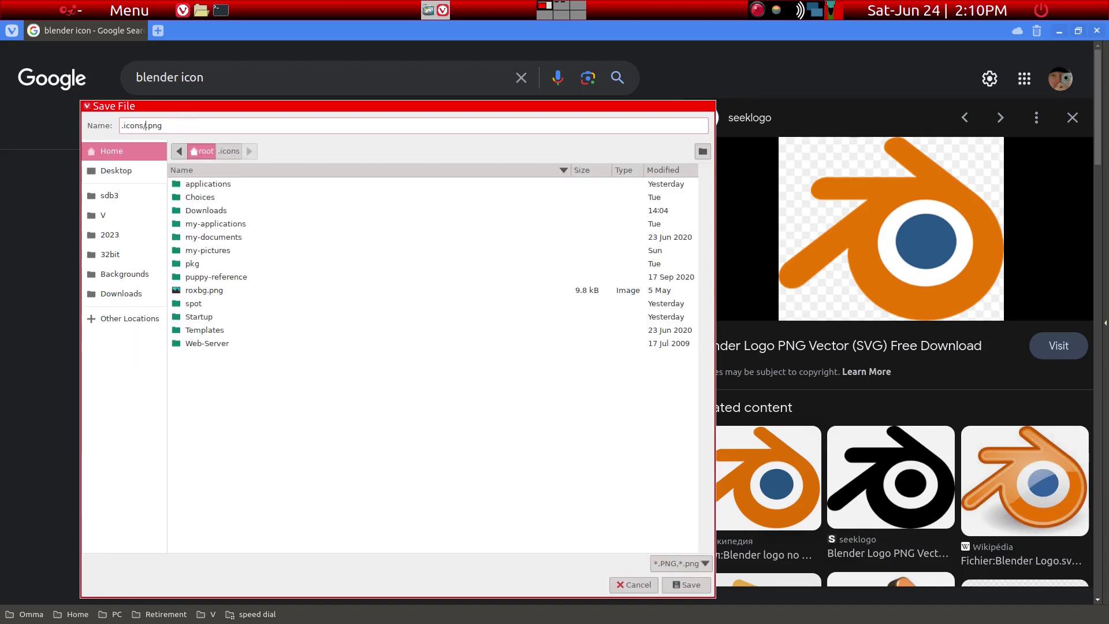
{"action": "left_click", "coordinate": [229, 151]}
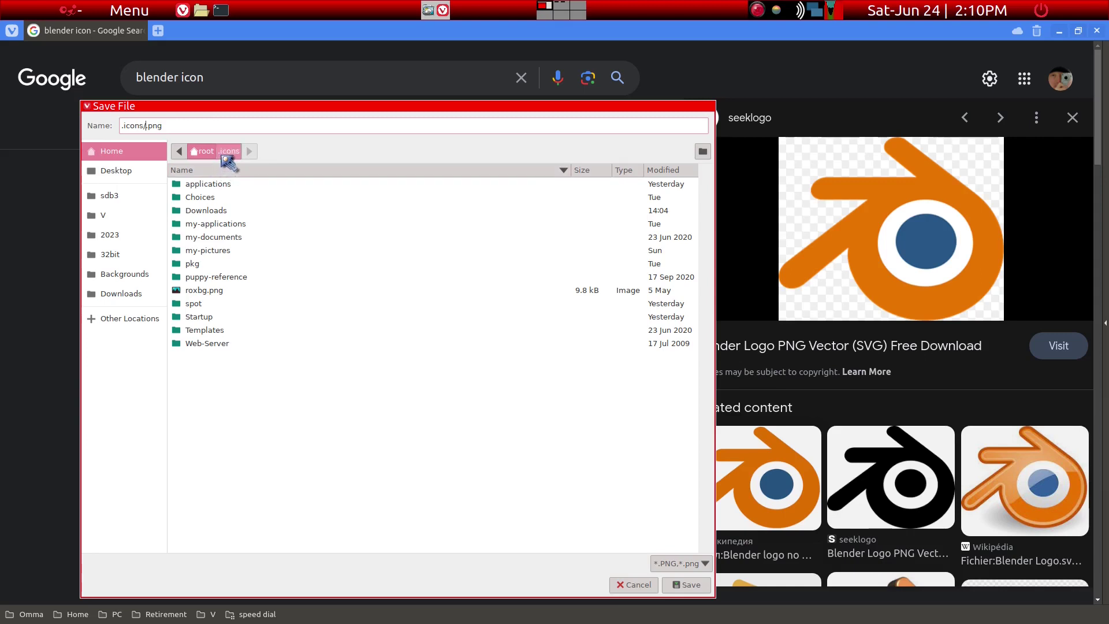
{"action": "key", "text": "ctrl+a"}
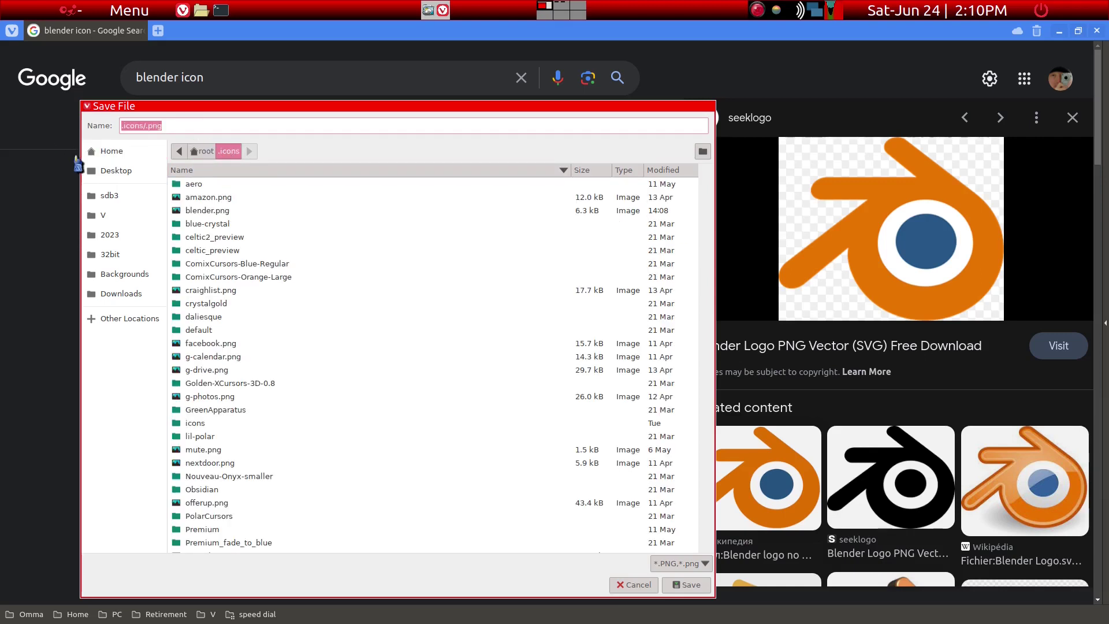
{"action": "type", "text": "blender."}
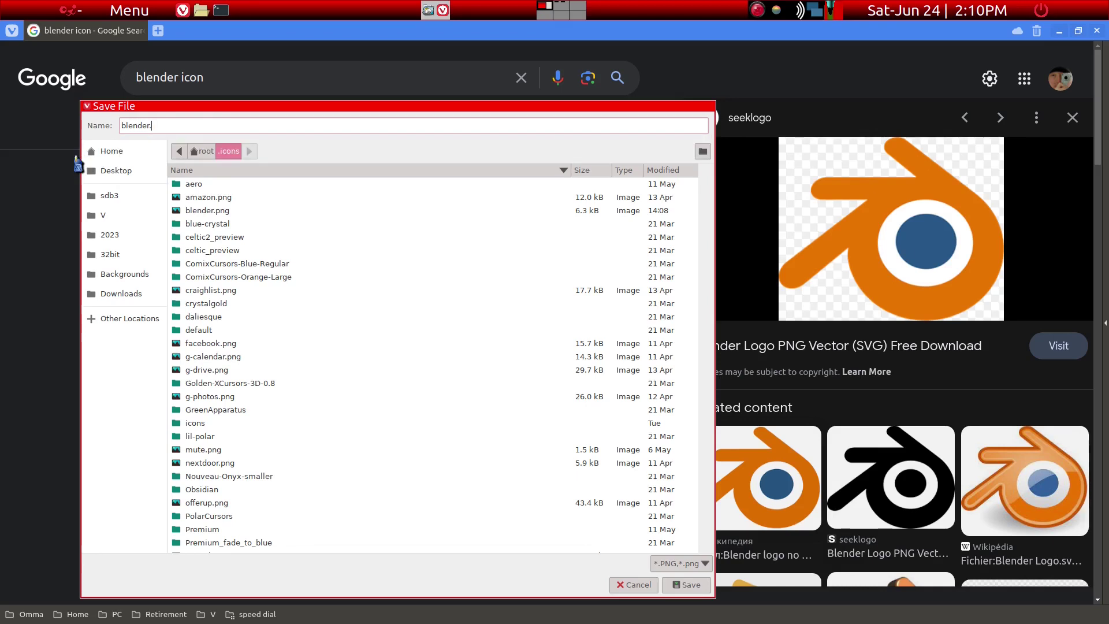
{"action": "type", "text": "png"}
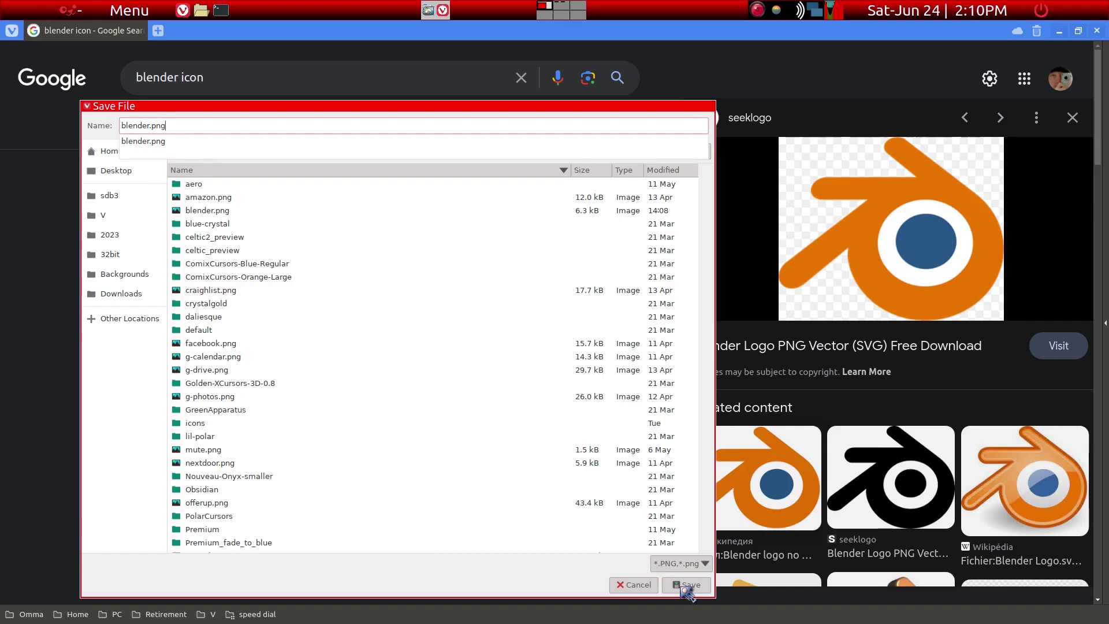
{"action": "left_click", "coordinate": [683, 585]}
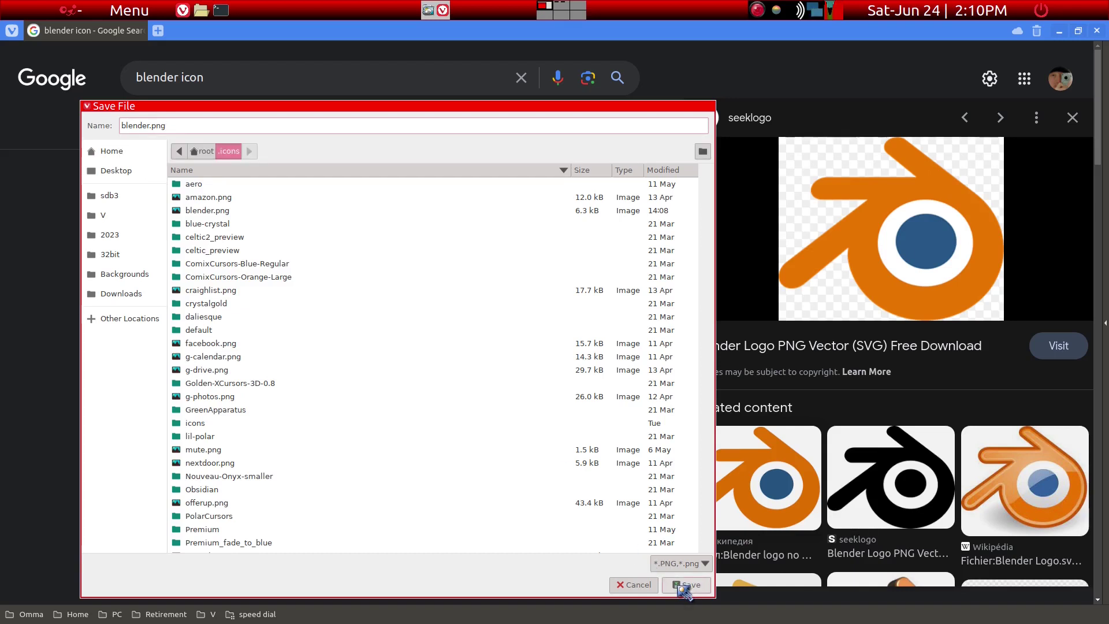
{"action": "left_click", "coordinate": [681, 586]}
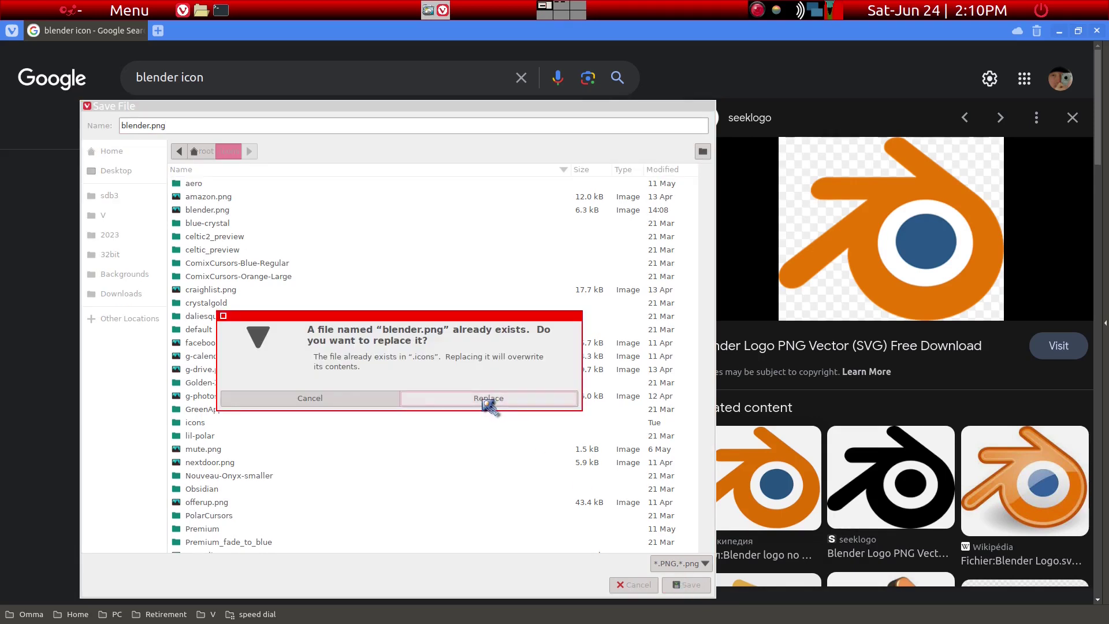
{"action": "left_click", "coordinate": [485, 400]}
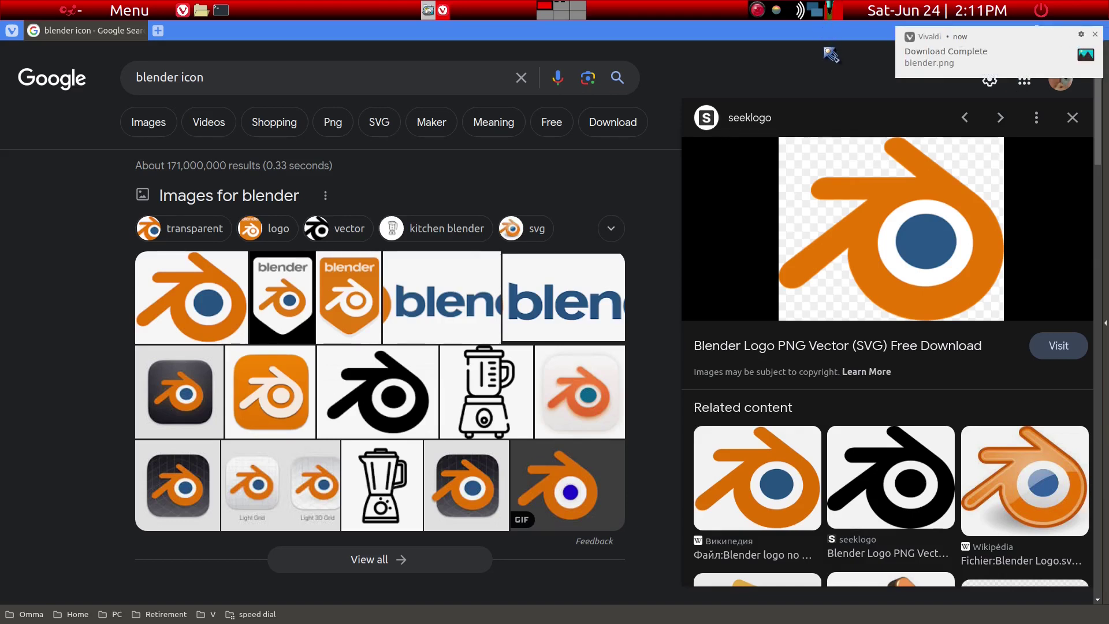
On the other workspace, open Set Icon for the blender desktop launcher
{"action": "key", "text": "ctrl+alt+Right"}
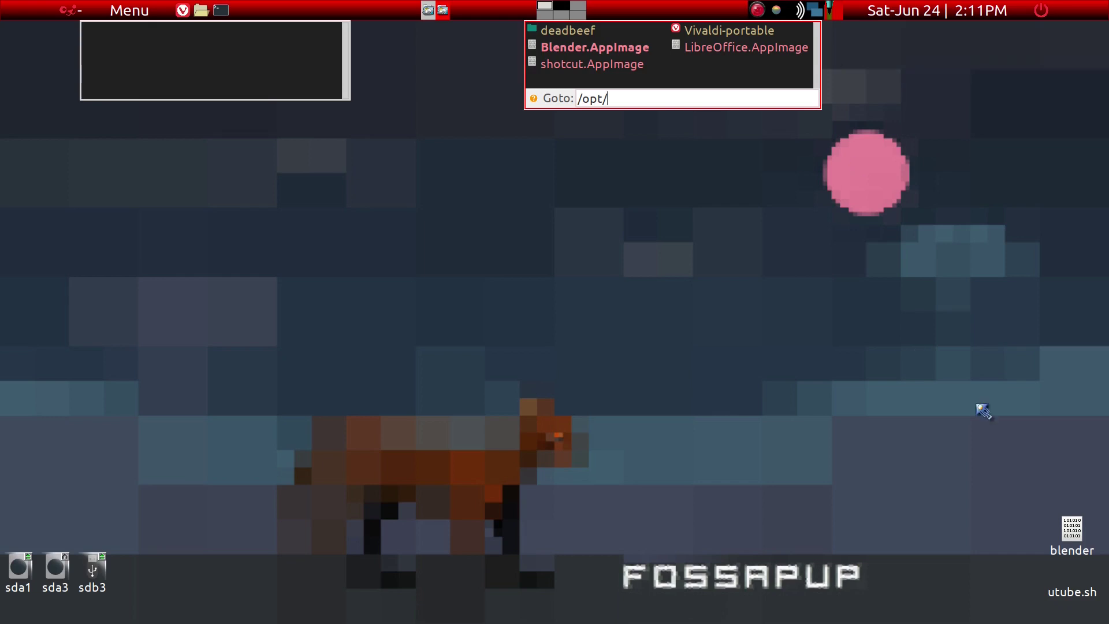
{"action": "right_click", "coordinate": [1078, 539]}
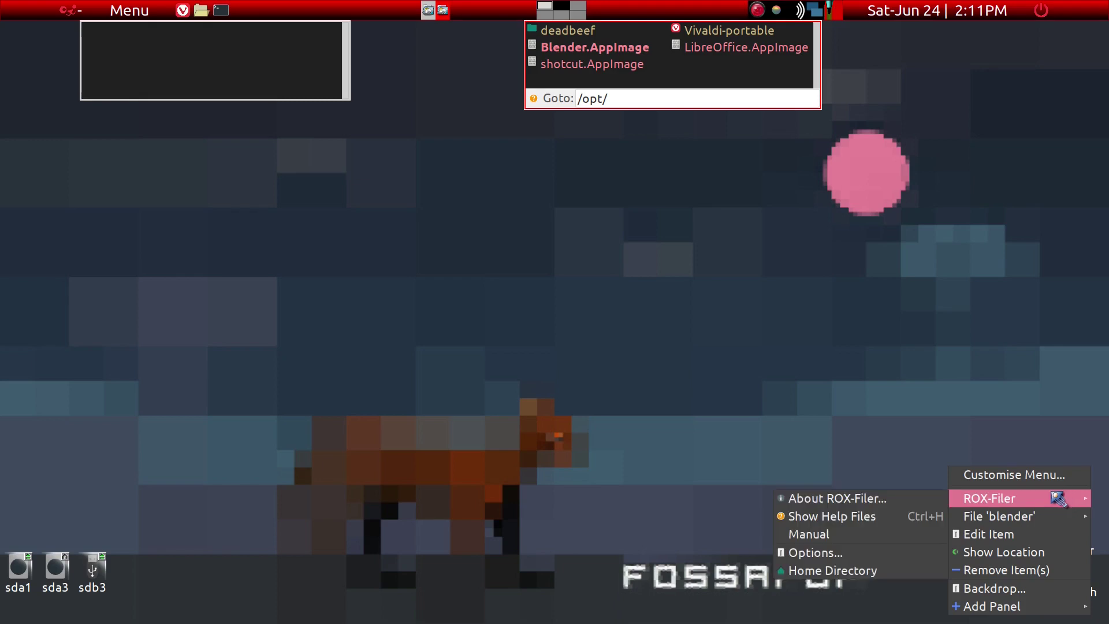
{"action": "mouse_move", "coordinate": [1011, 516]}
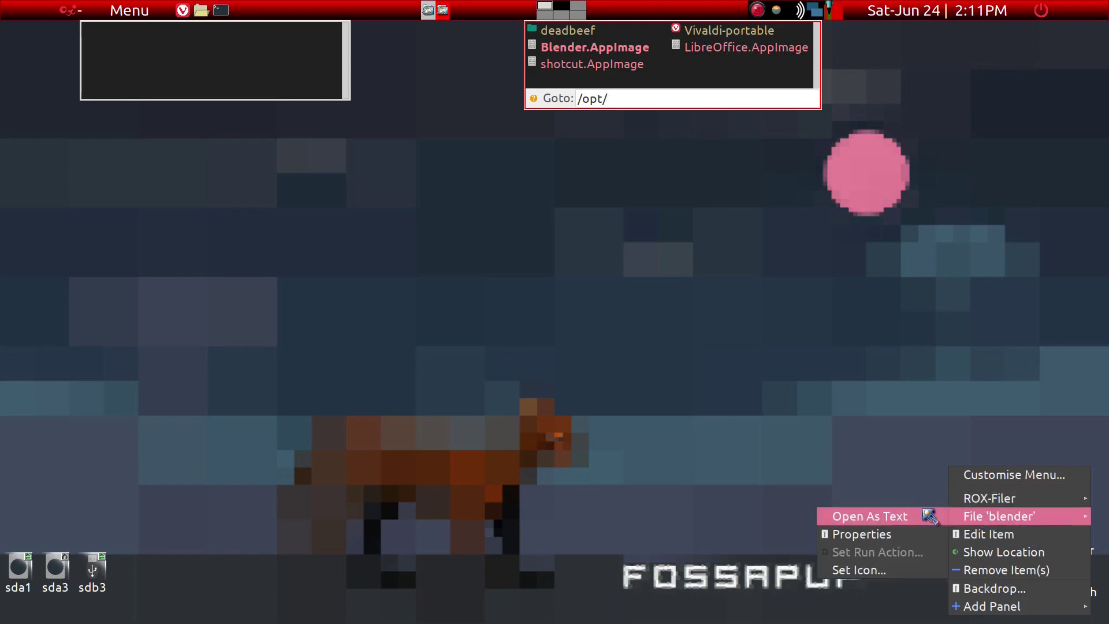
{"action": "left_click", "coordinate": [869, 570]}
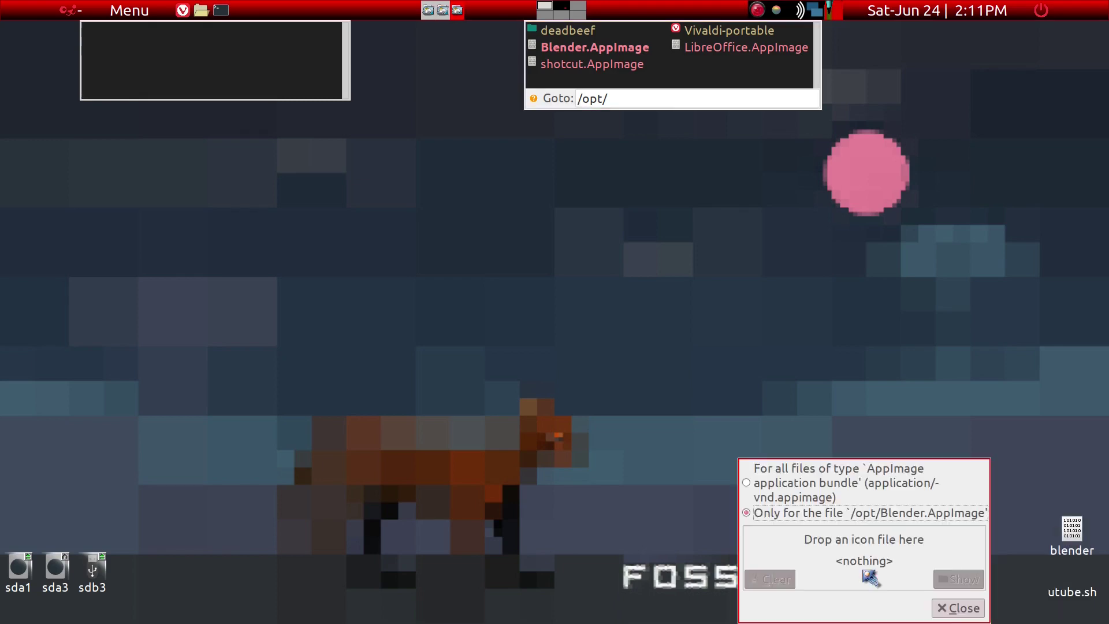
Switch the /opt filer window to the /root home folder
{"action": "left_click", "coordinate": [696, 71]}
{"action": "type", "text": "l"}
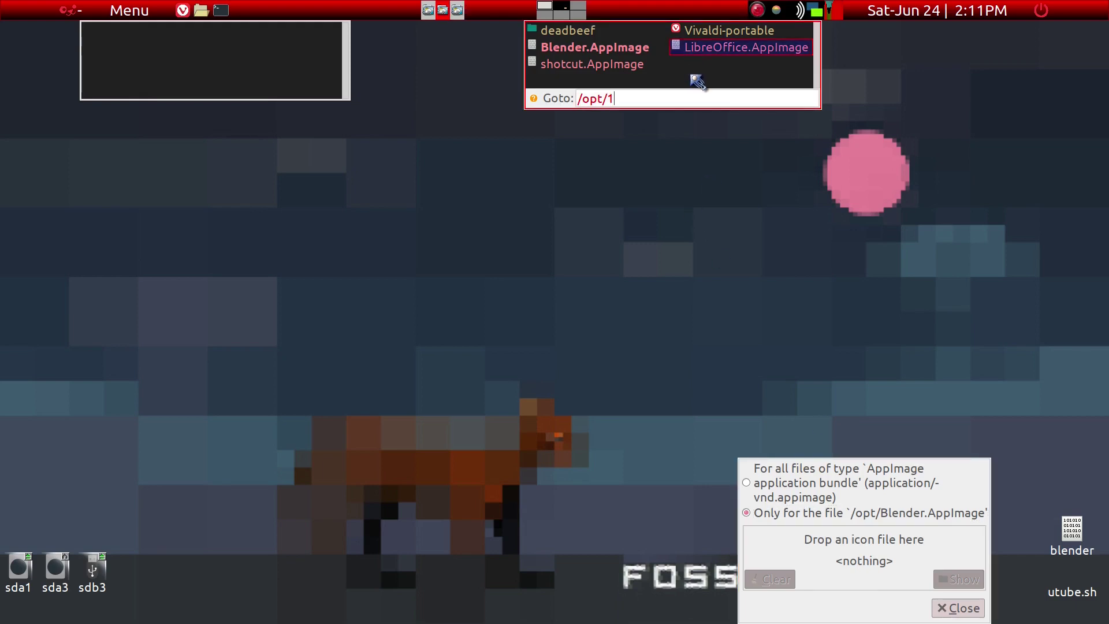
{"action": "key", "text": "Escape"}
{"action": "key", "text": "asciitilde"}
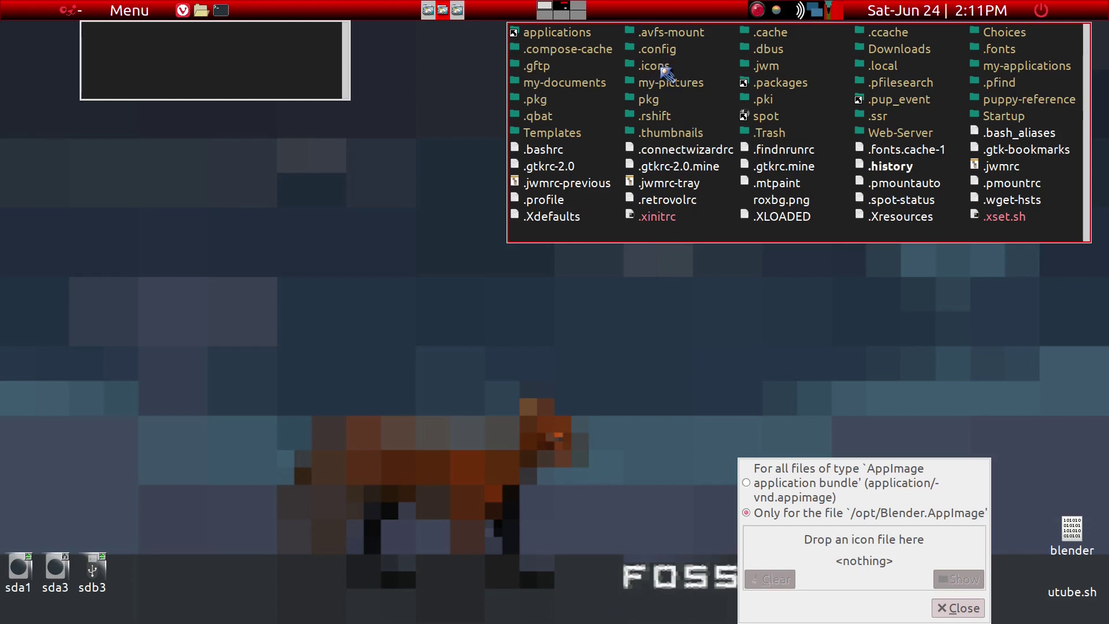
Open .icons and drop blender.png onto the Set Icon dialog for /opt/Blender.AppImage
{"action": "left_click", "coordinate": [663, 67]}
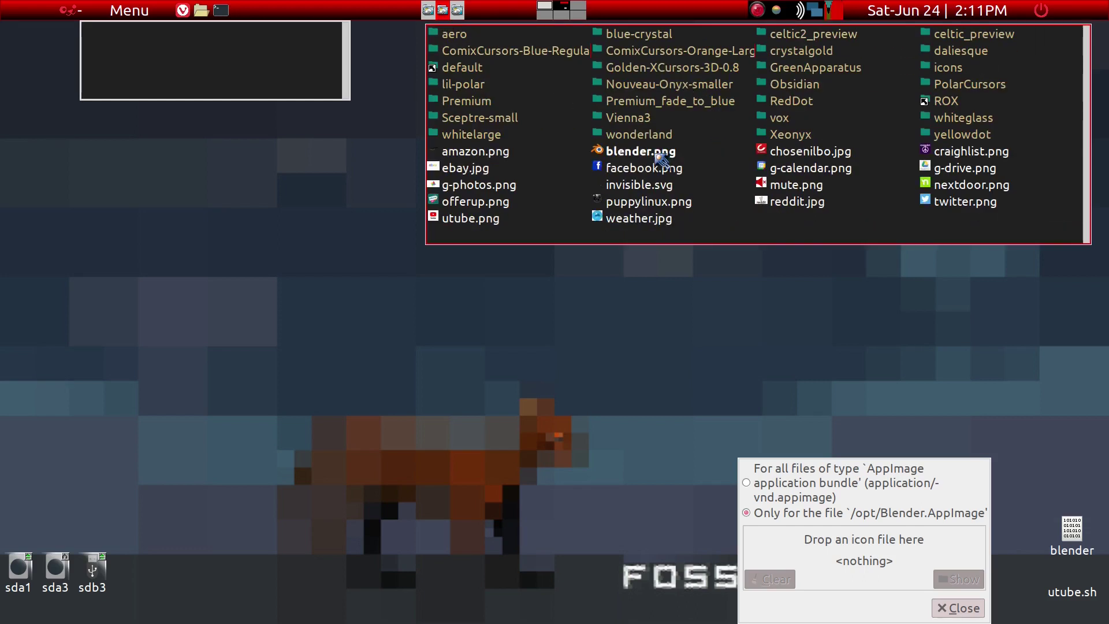
{"action": "left_click_drag", "start_coordinate": [656, 155], "coordinate": [845, 541]}
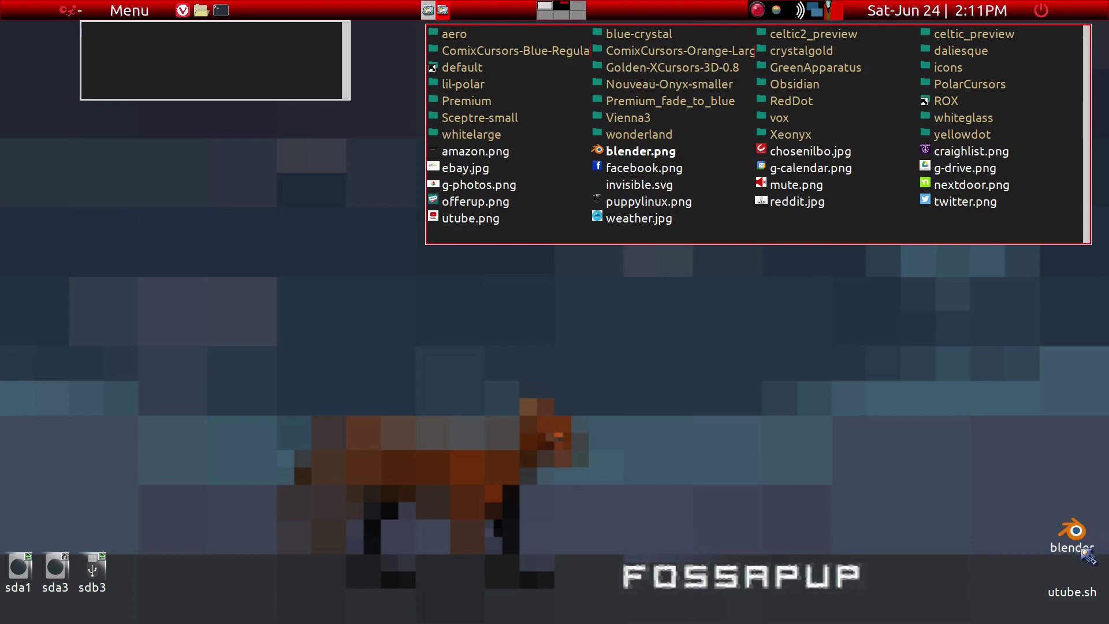